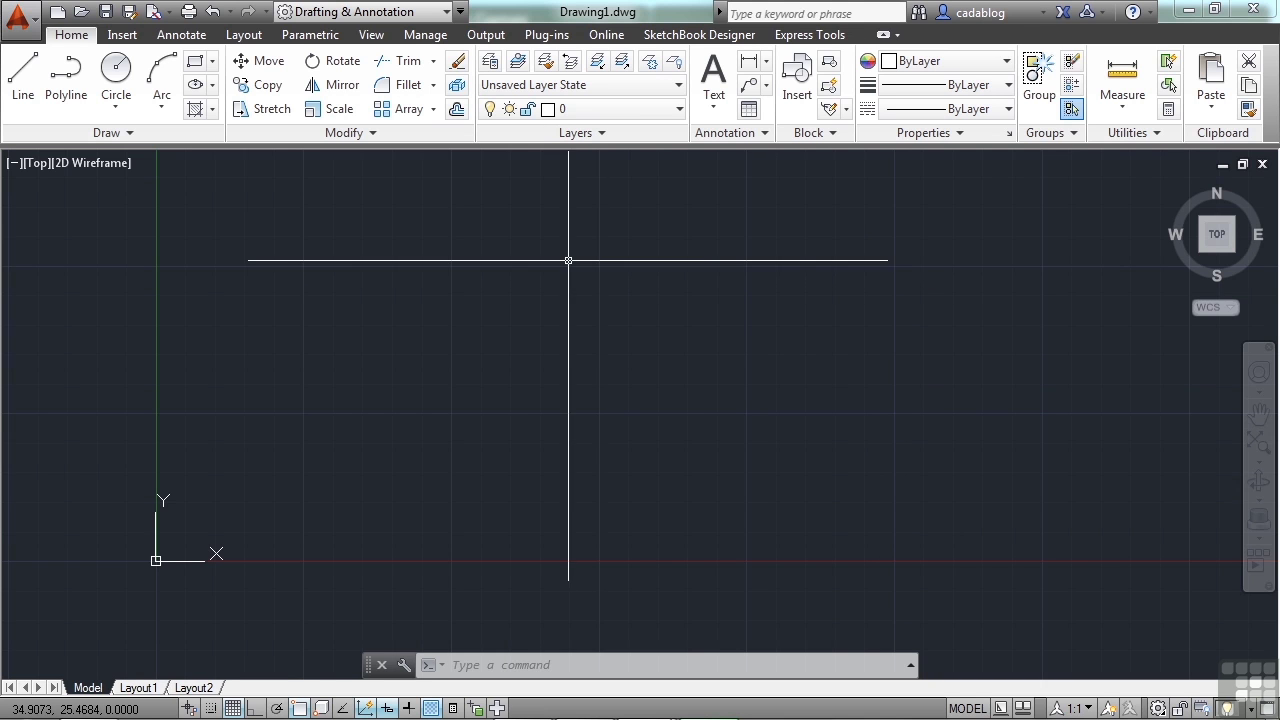
click(447, 12)
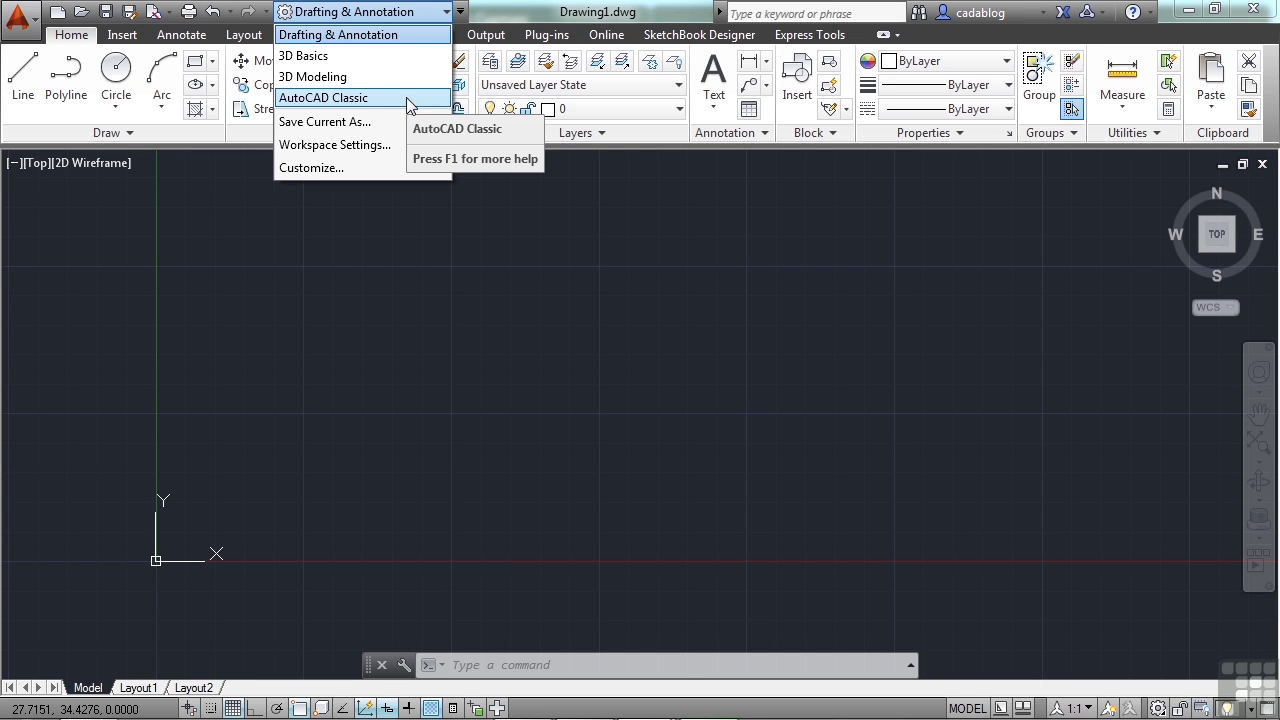
click(406, 97)
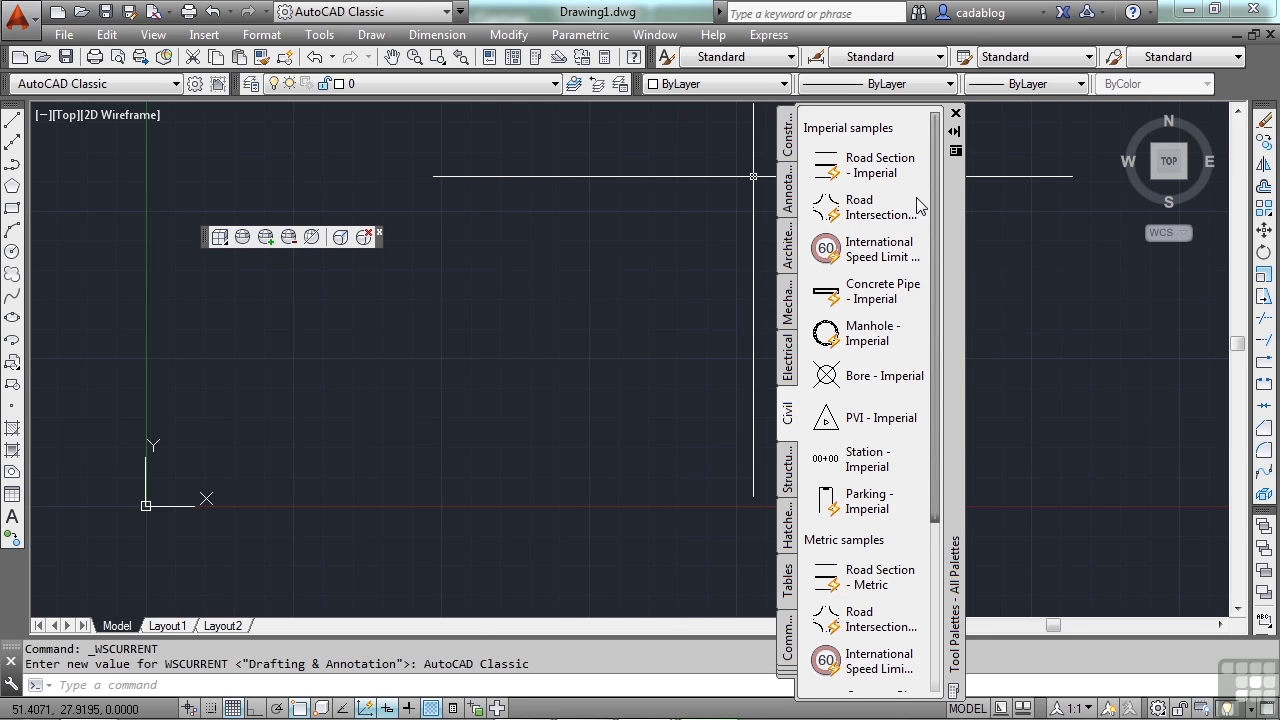
- Scroll the Tool Palettes briefly, then close the palette window
mouse_move(937, 198)
mouse_down()
mouse_move(951, 390)
mouse_move(953, 195)
mouse_up()
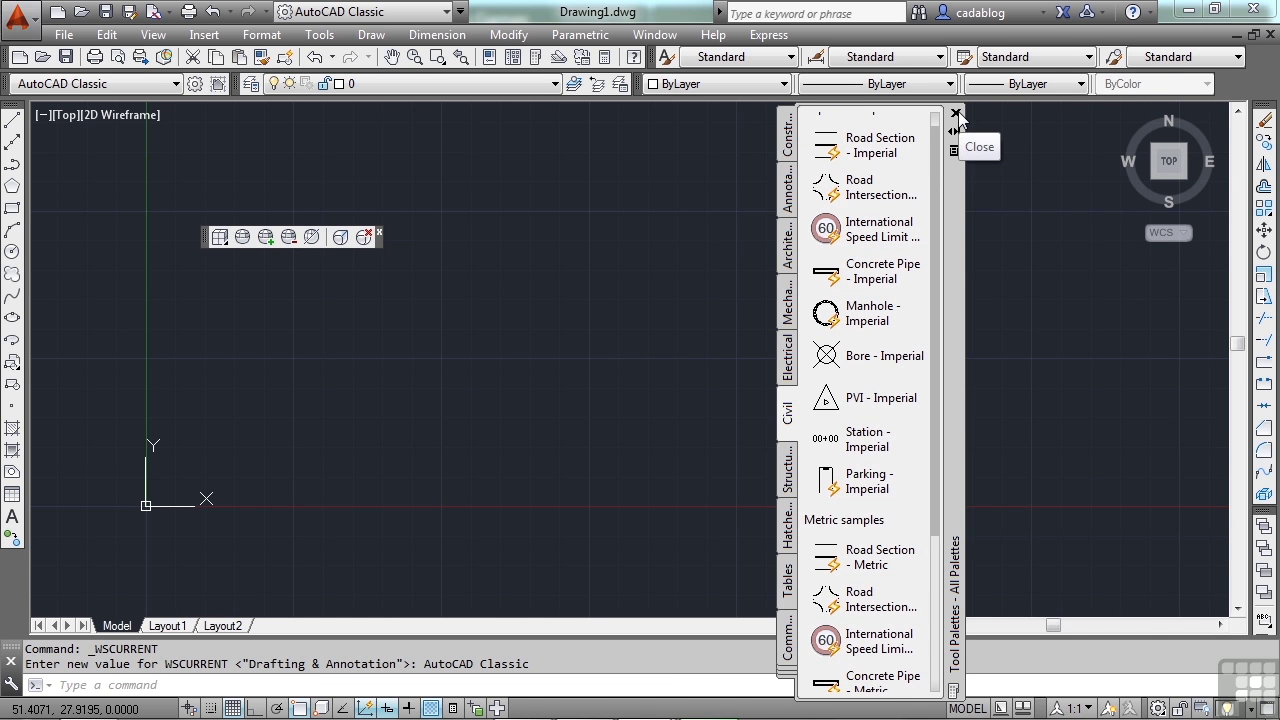
click(955, 114)
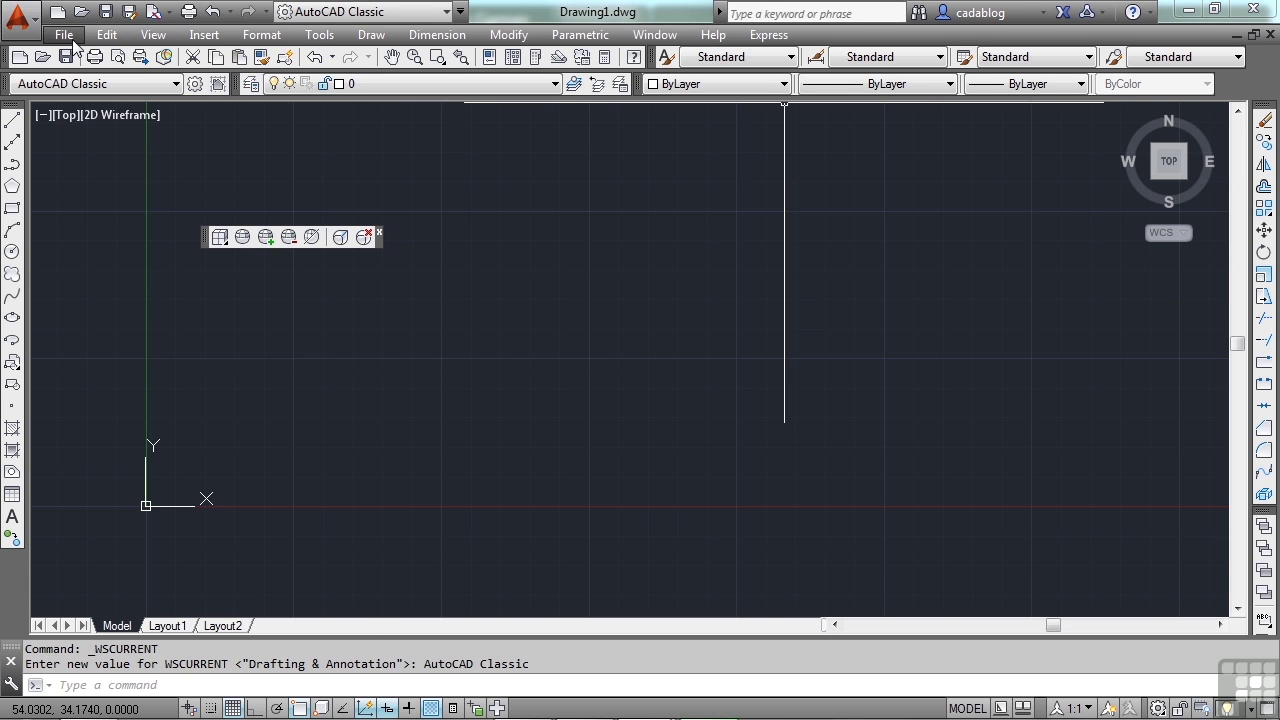
click(18, 17)
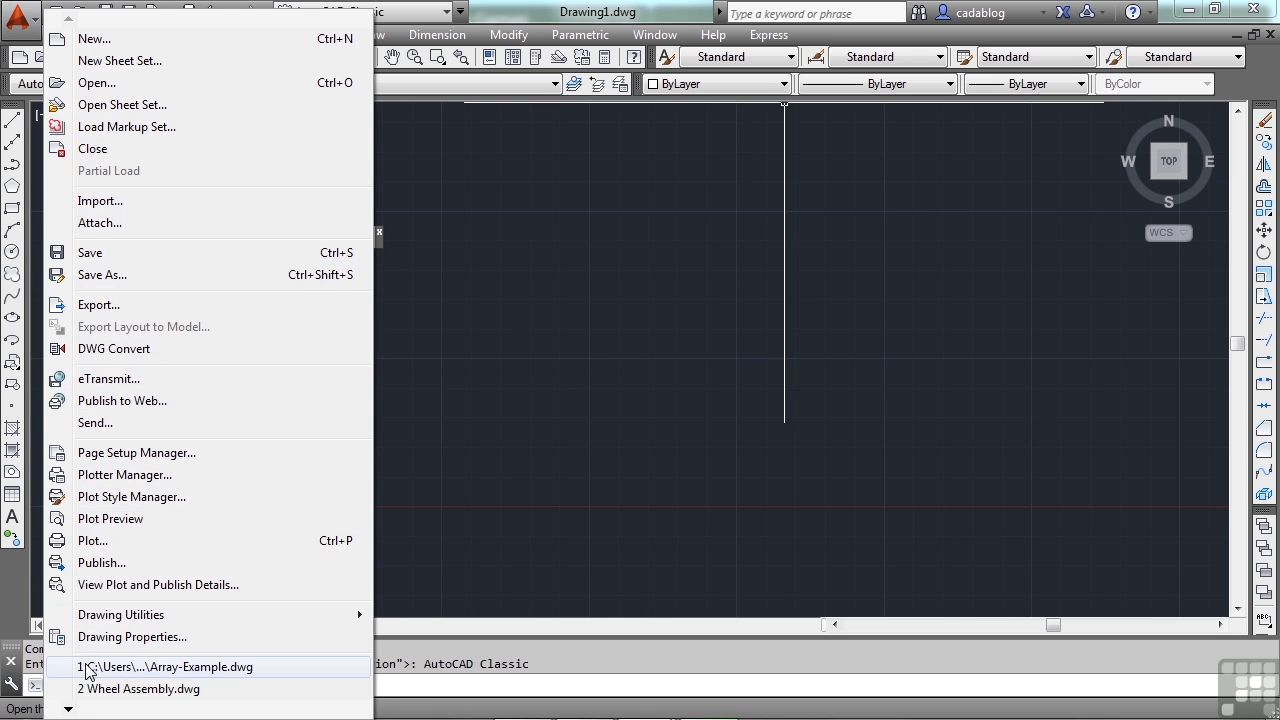
mouse_move(68, 709)
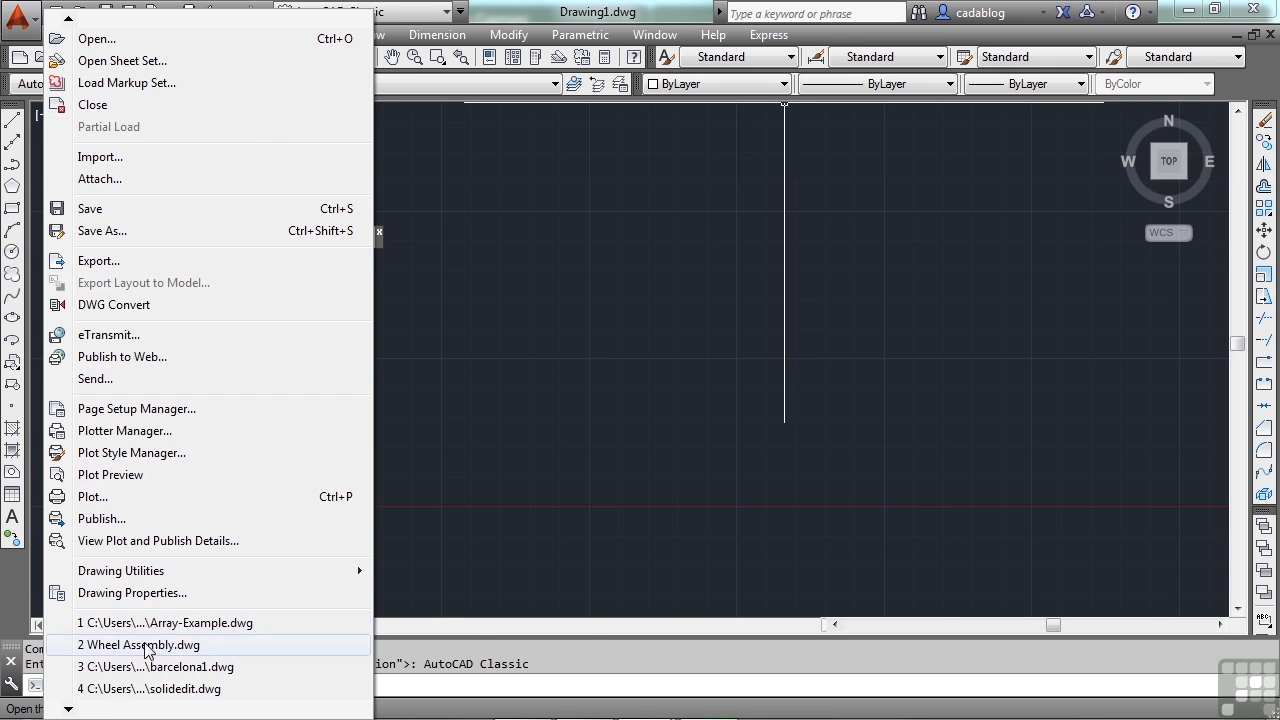
mouse_move(130, 568)
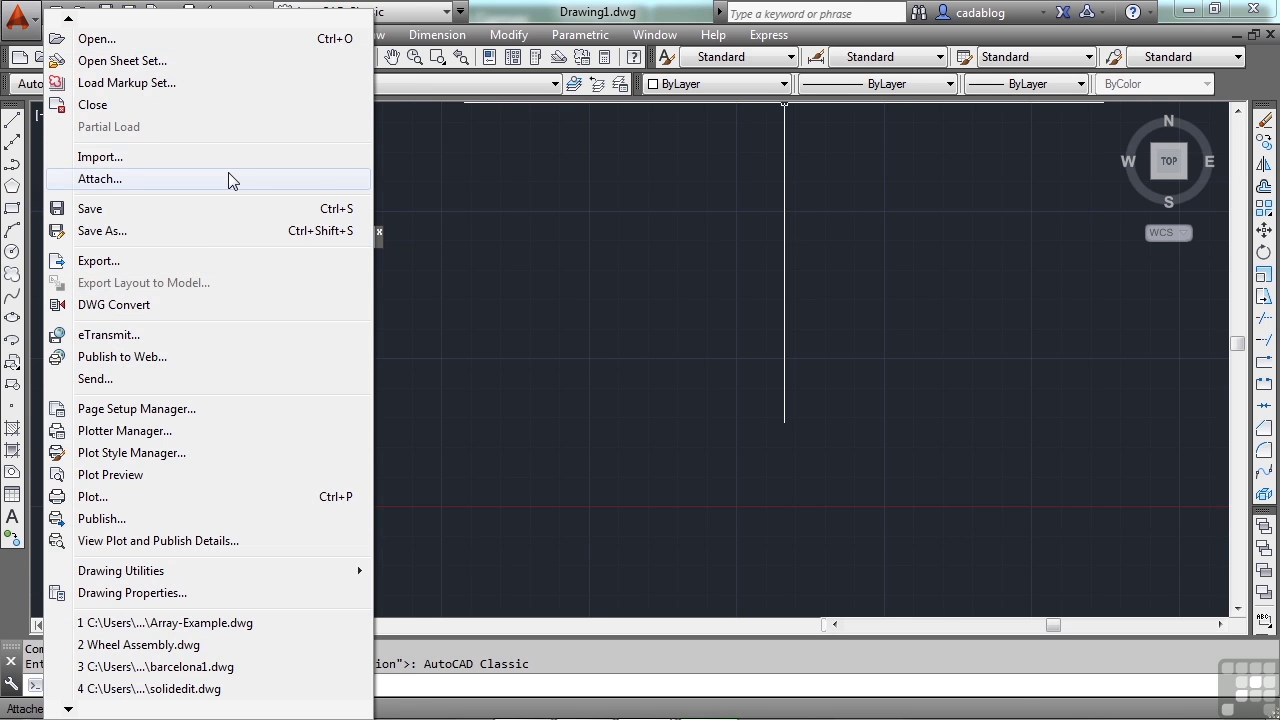
click(376, 230)
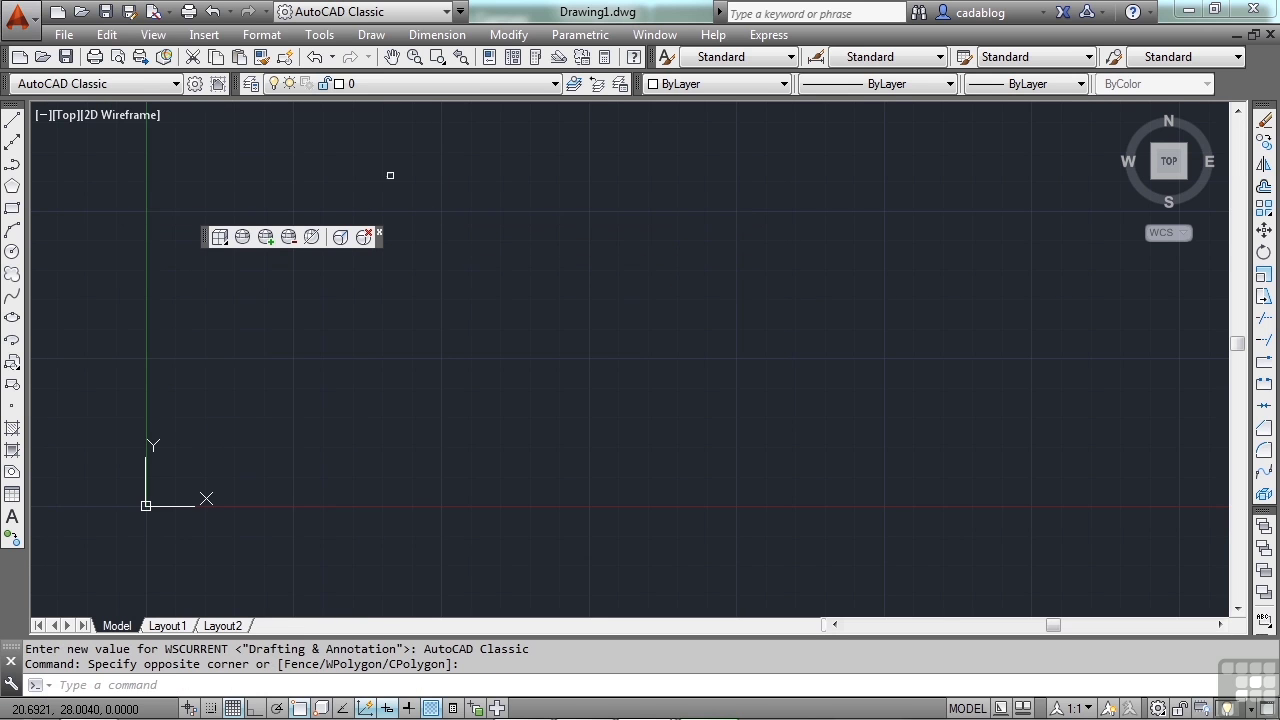
click(107, 35)
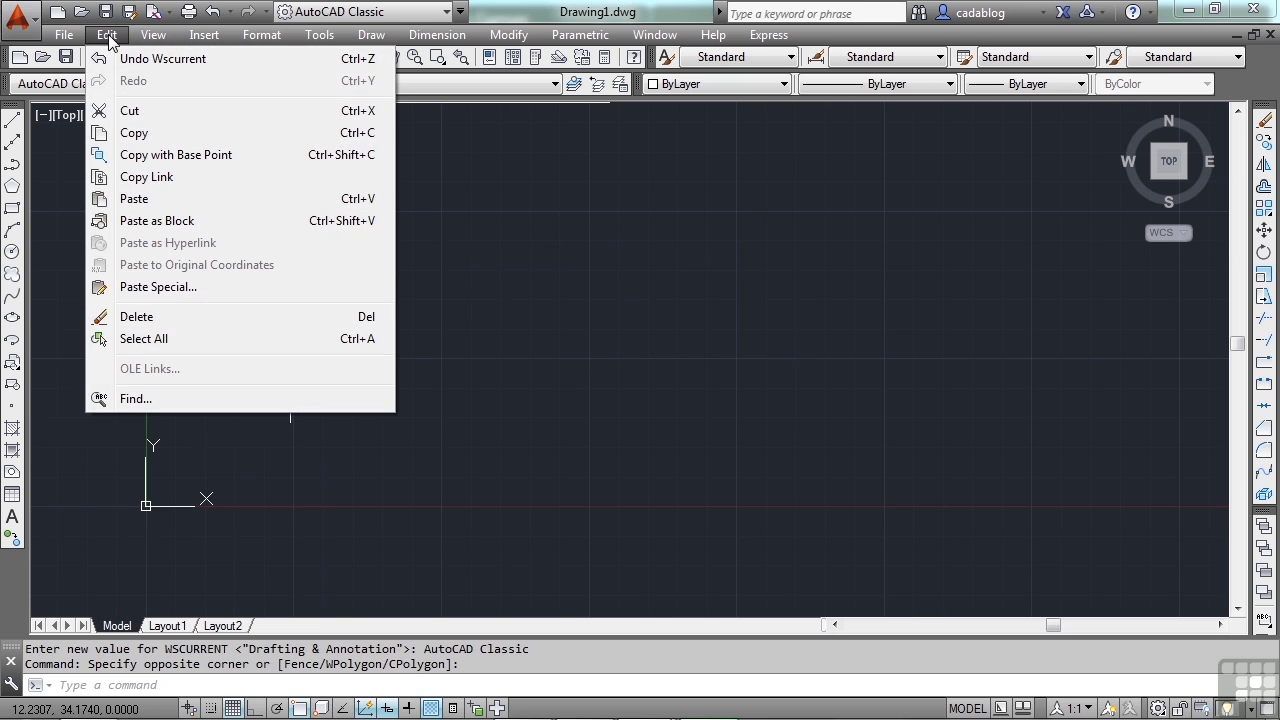
click(600, 220)
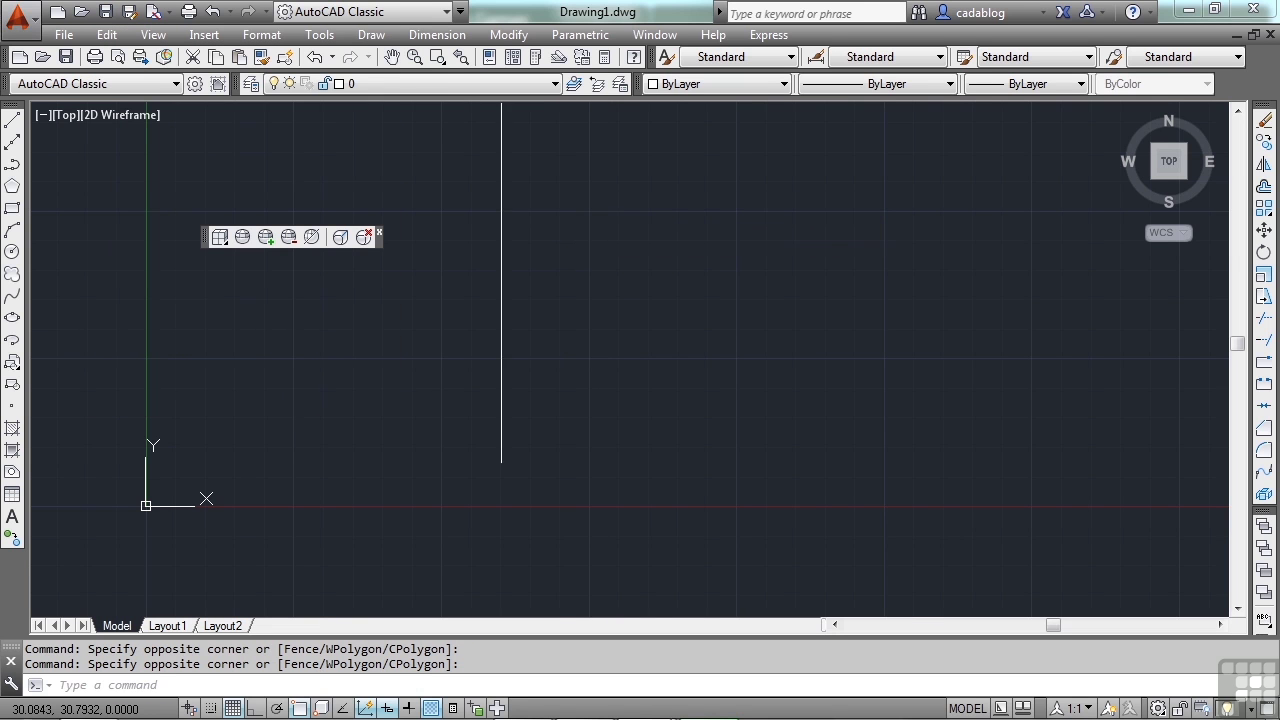
click(372, 35)
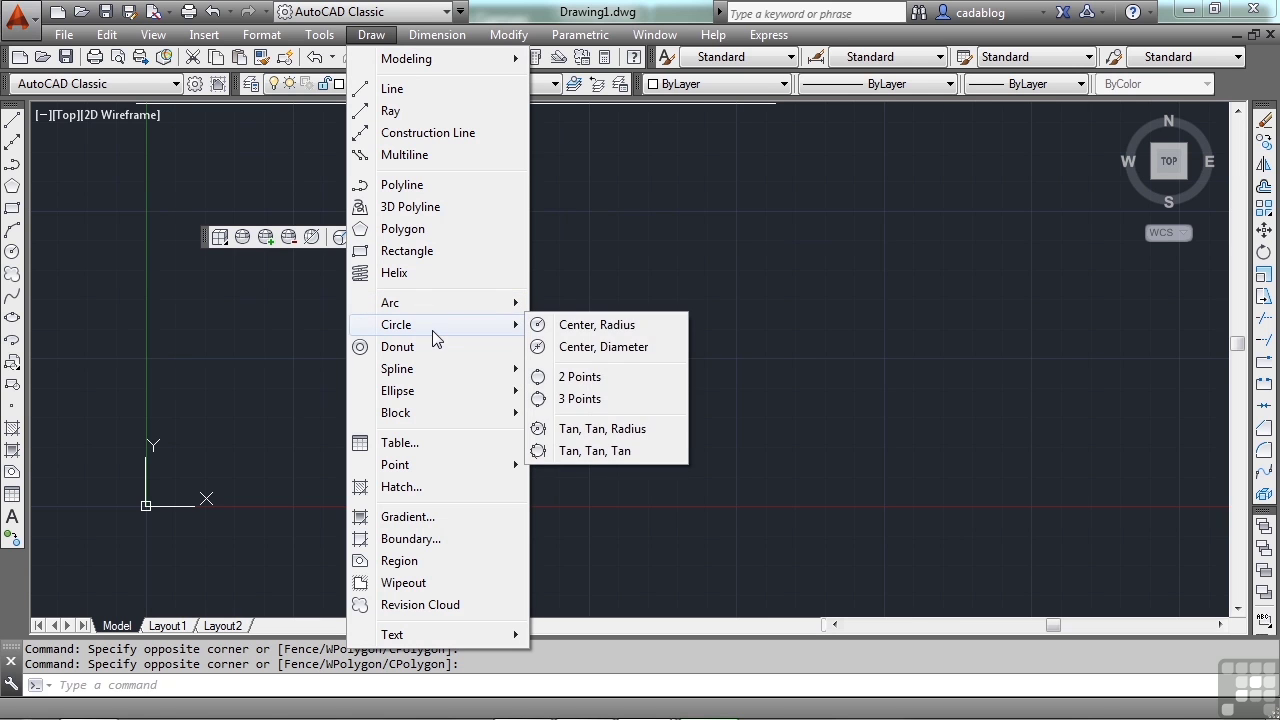
click(393, 89)
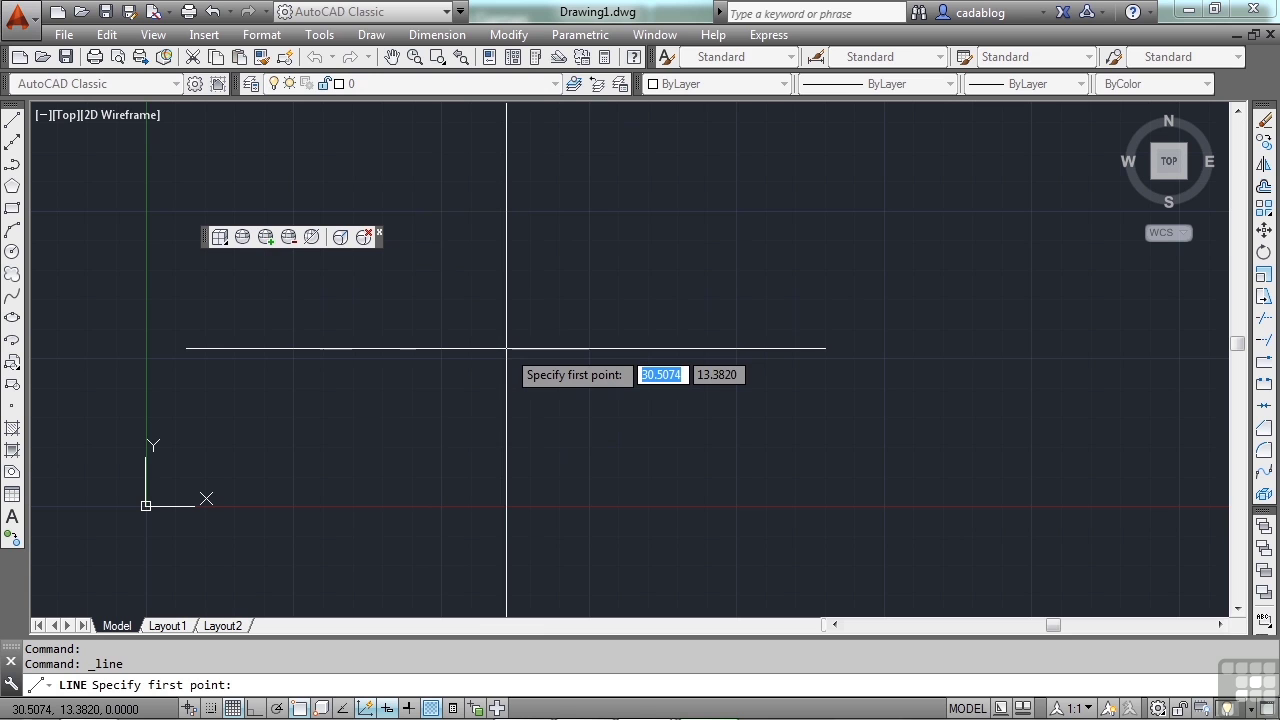
key(Escape)
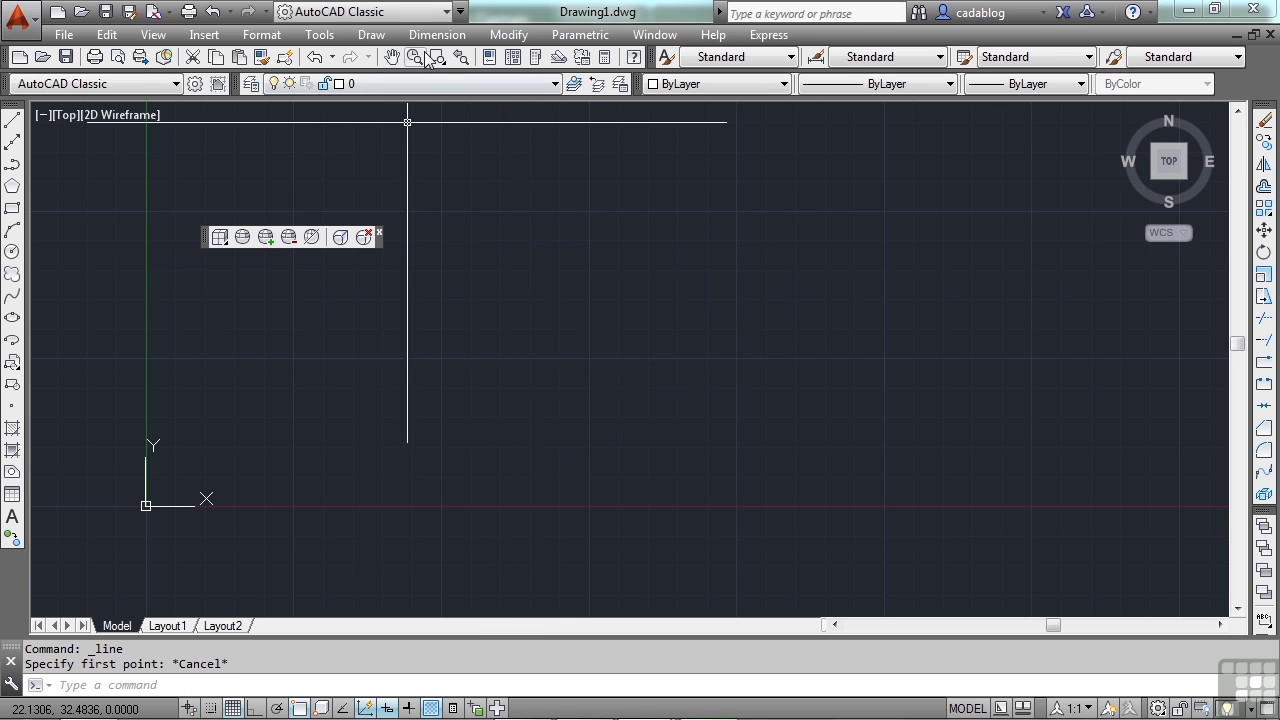
- Float and close the Standard toolbar, then show and close the Draw Order, Annotation to Front toolbar
drag(14, 60, 603, 182)
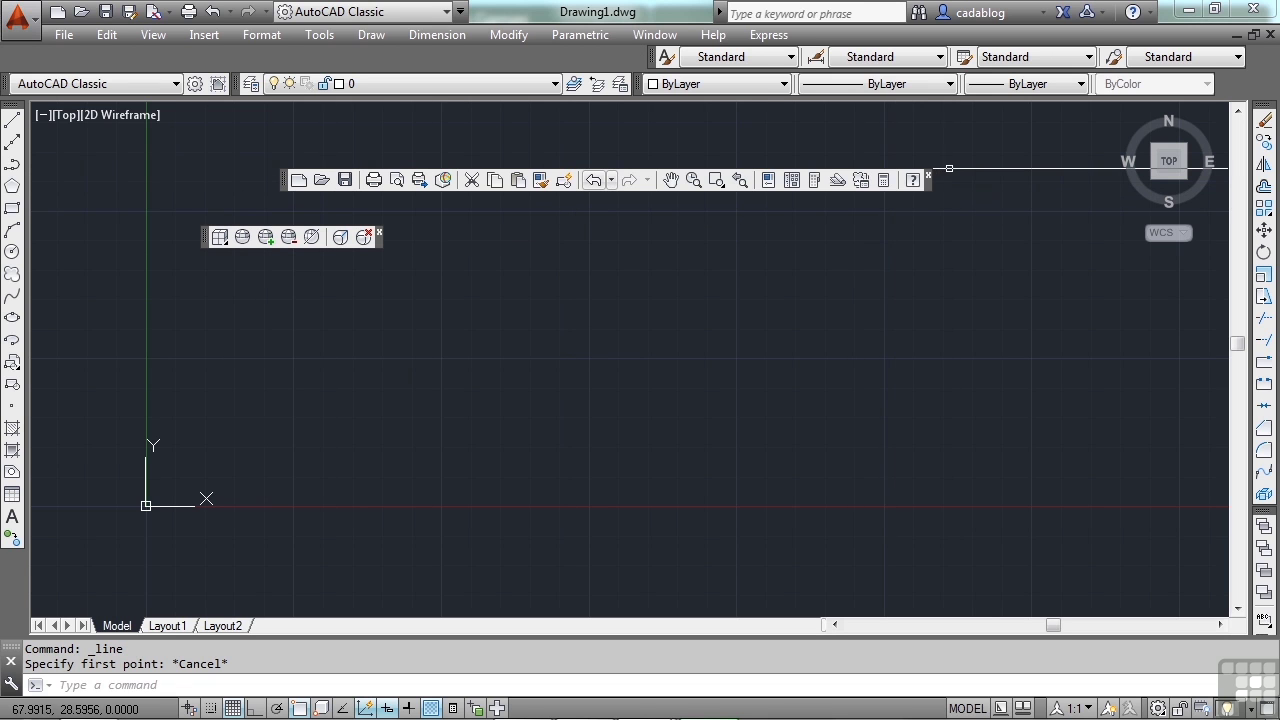
click(929, 175)
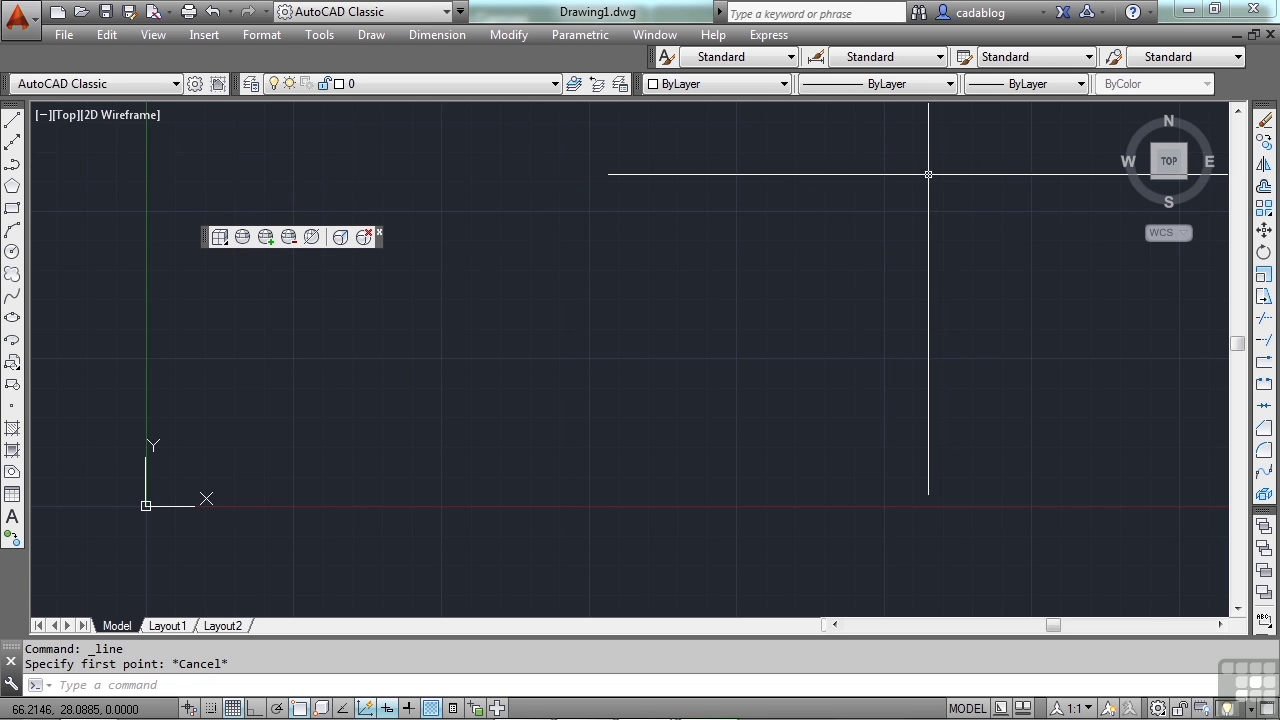
right_click(605, 53)
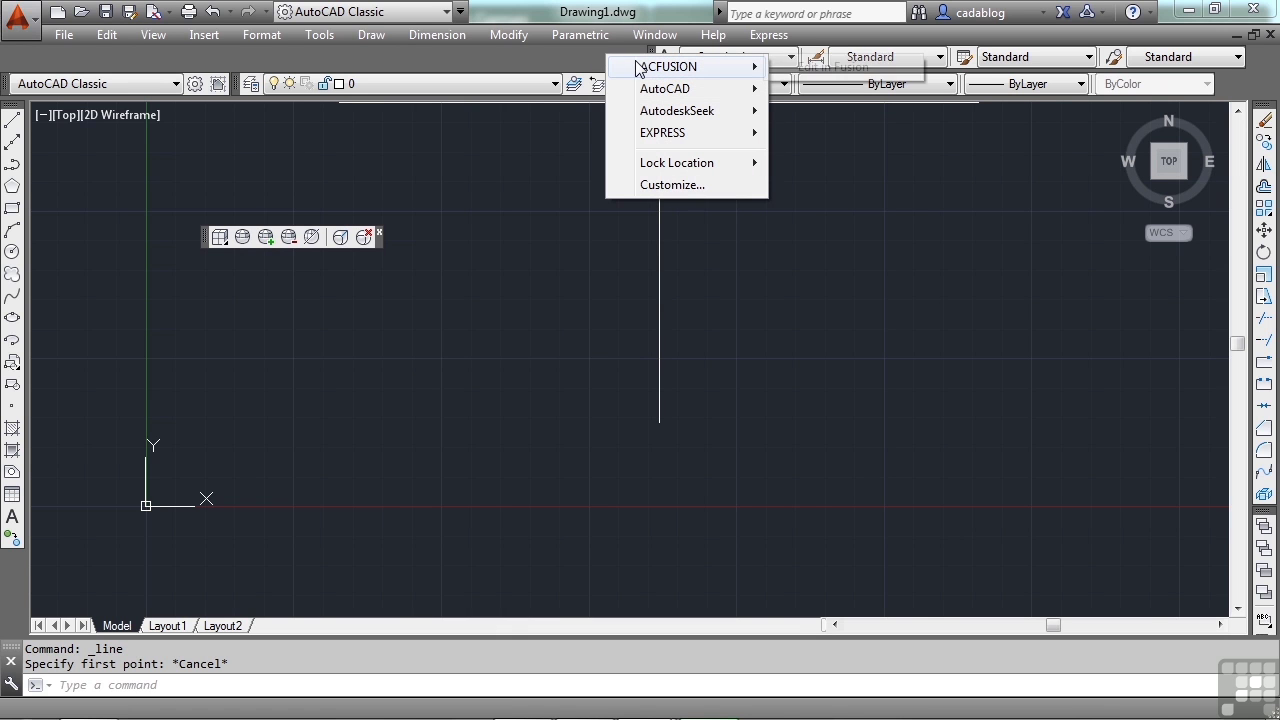
mouse_move(668, 95)
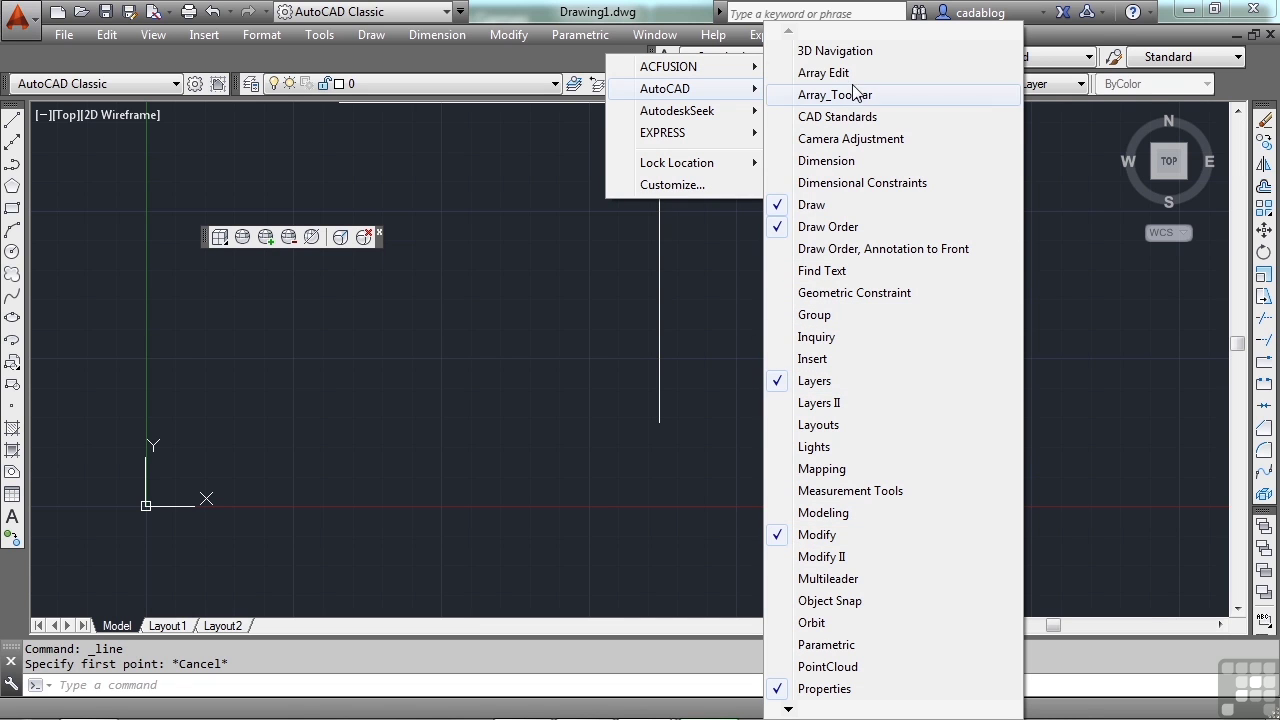
click(847, 250)
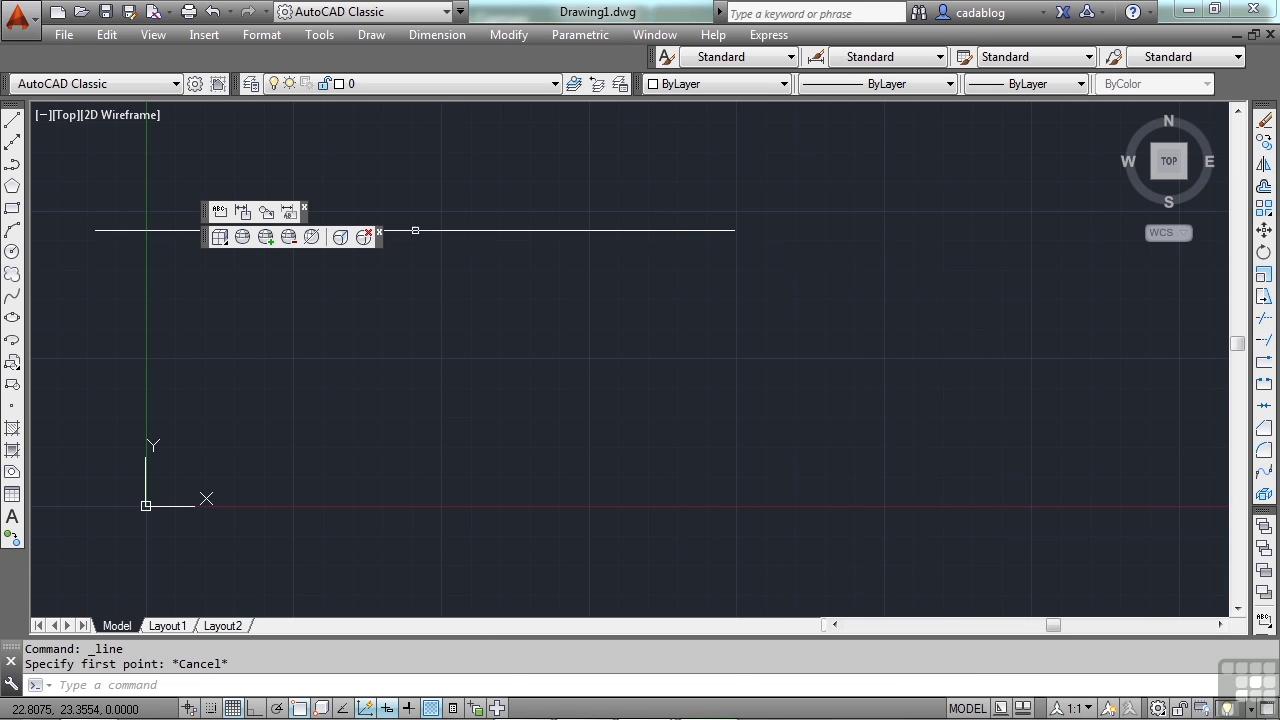
click(304, 208)
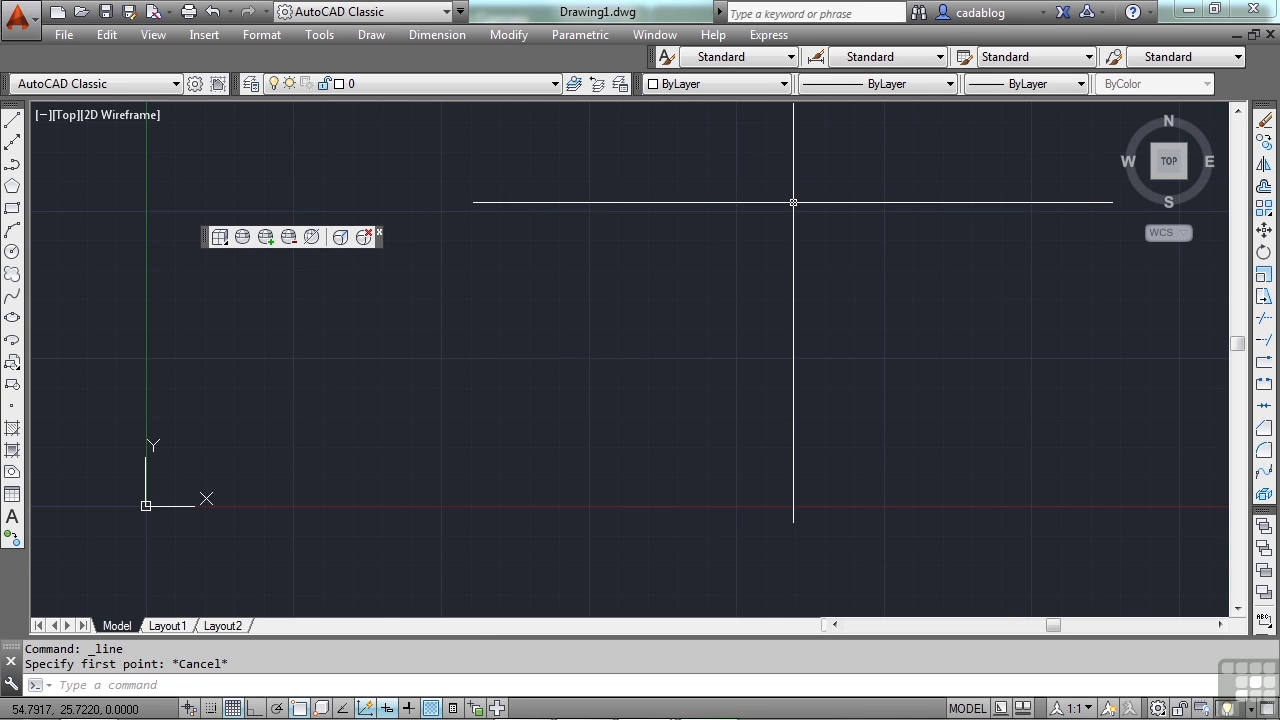
- Show the Modeling toolbar, then close it again
right_click(589, 57)
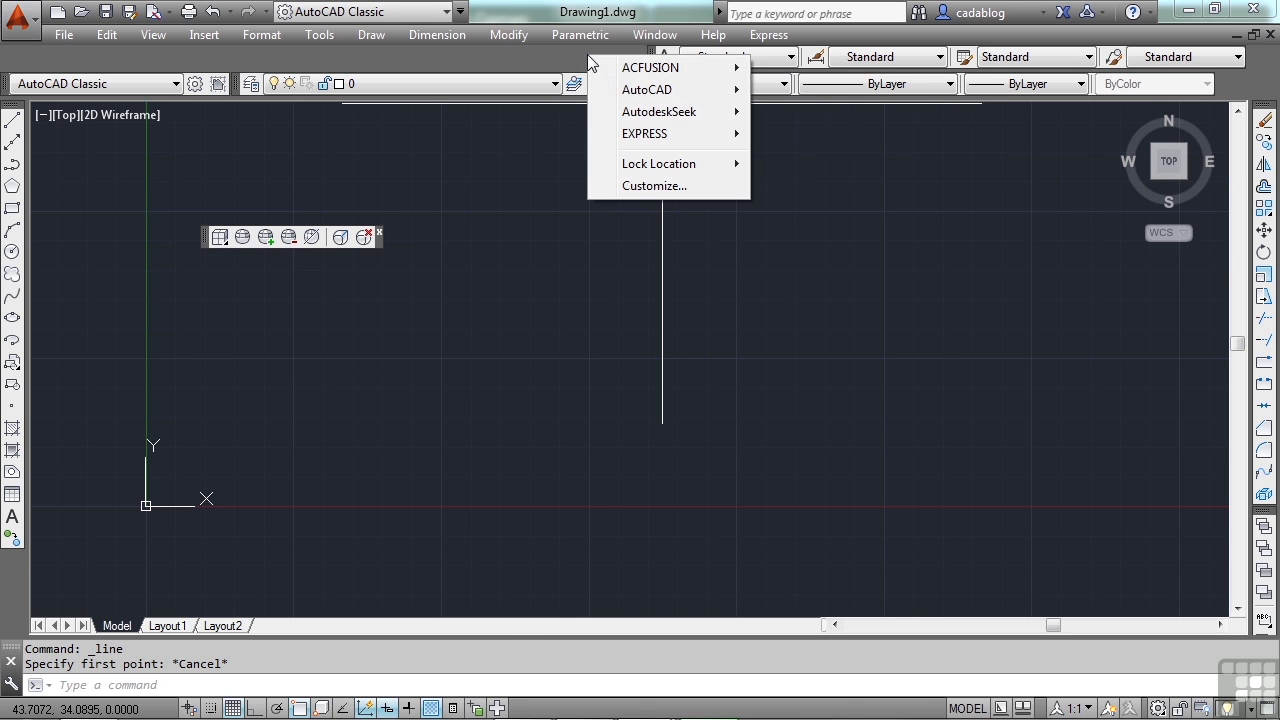
mouse_move(679, 168)
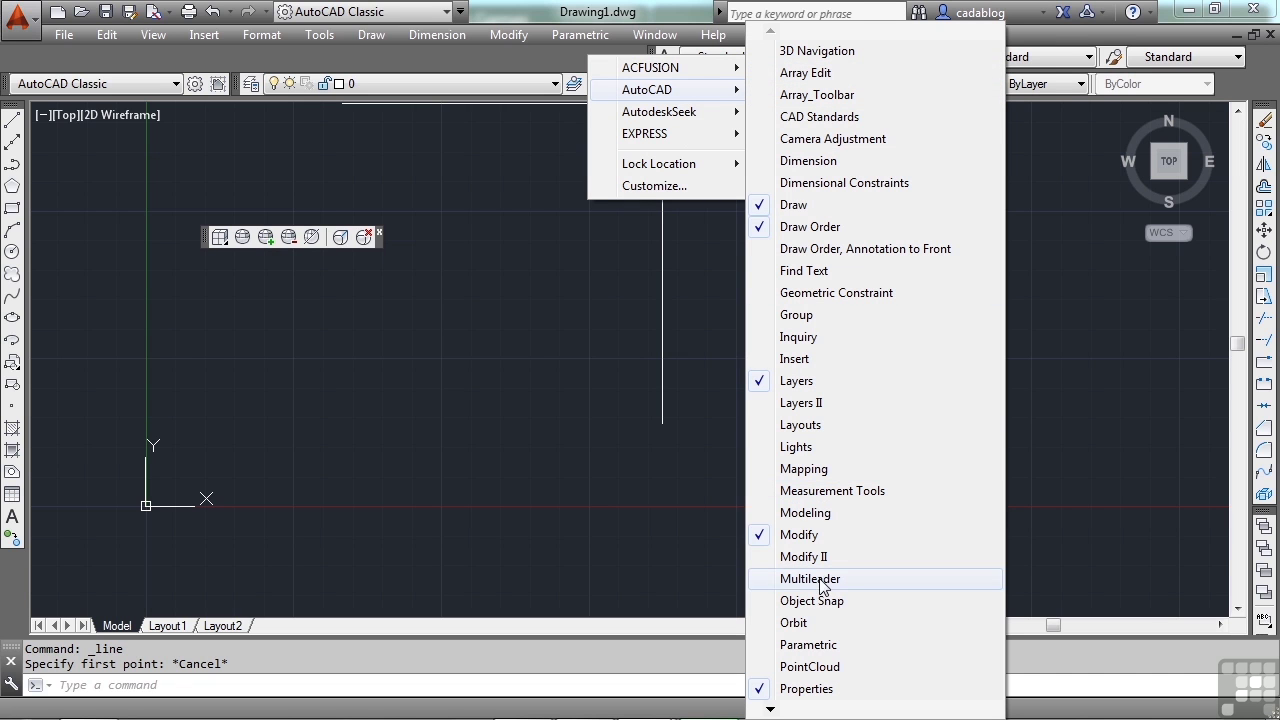
click(808, 514)
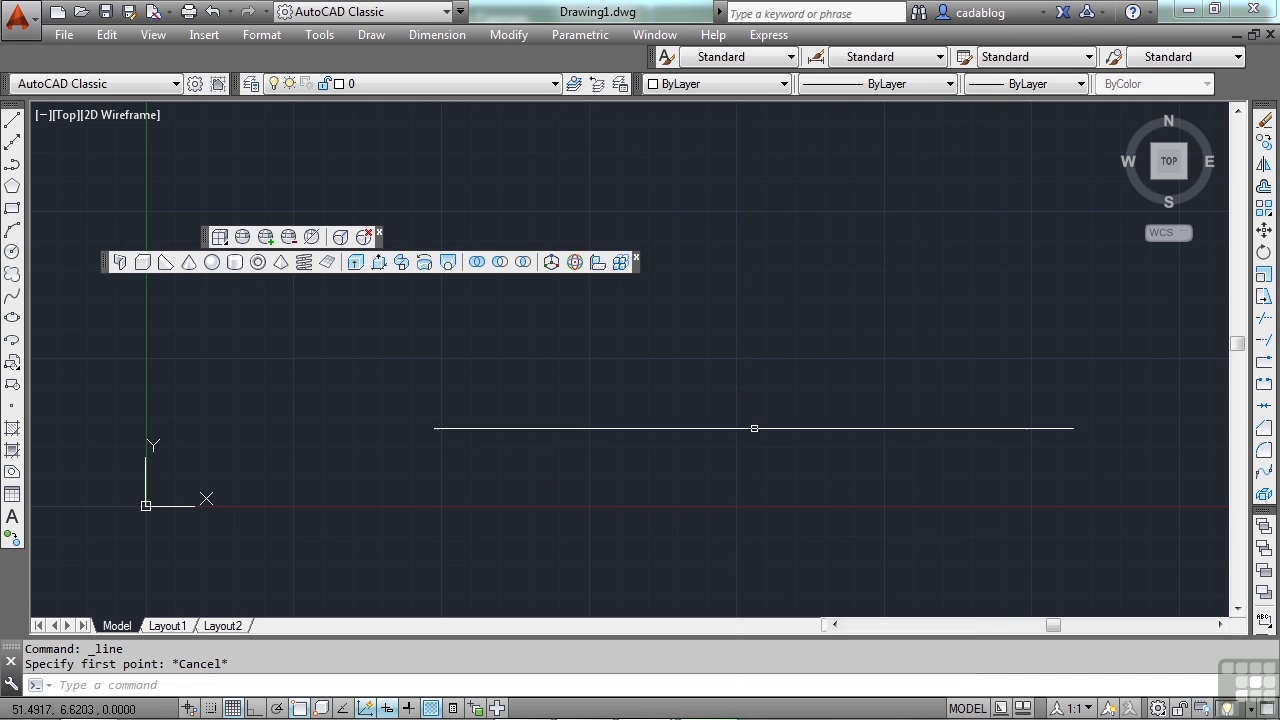
click(636, 256)
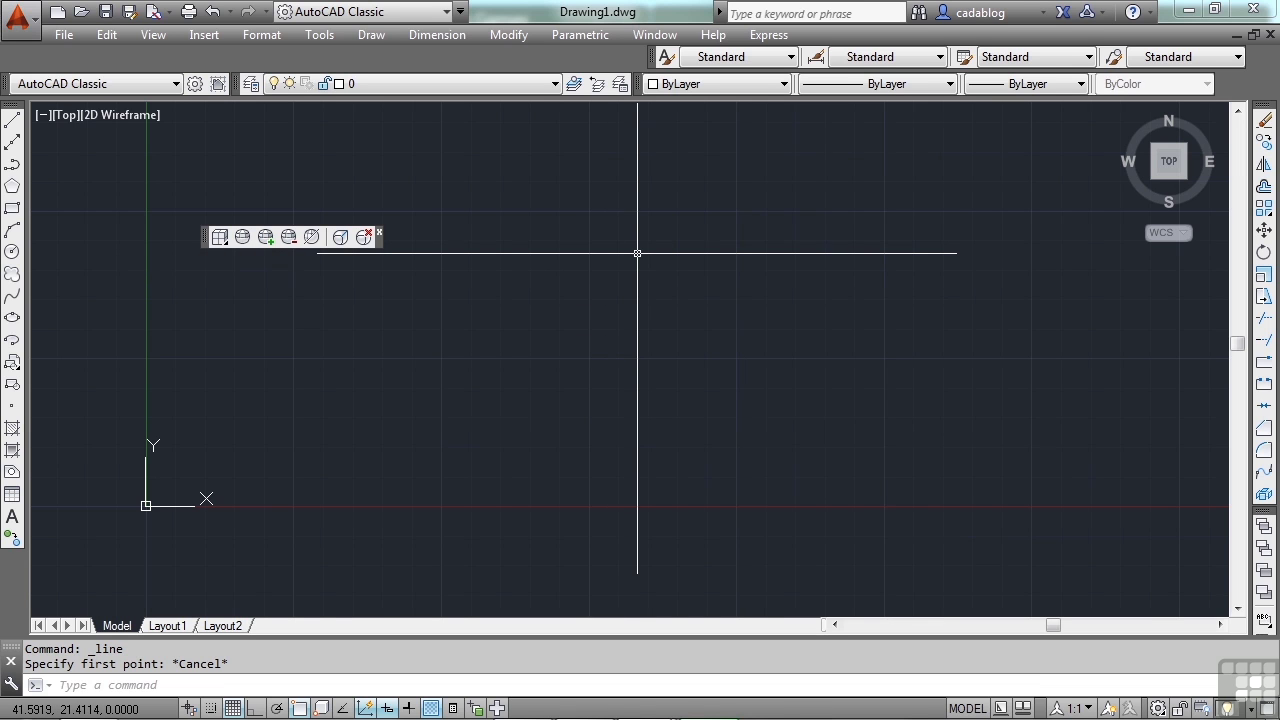
- Move the 3D Navigation toolbar to the right and close the floating toolbar
drag(250, 228, 755, 197)
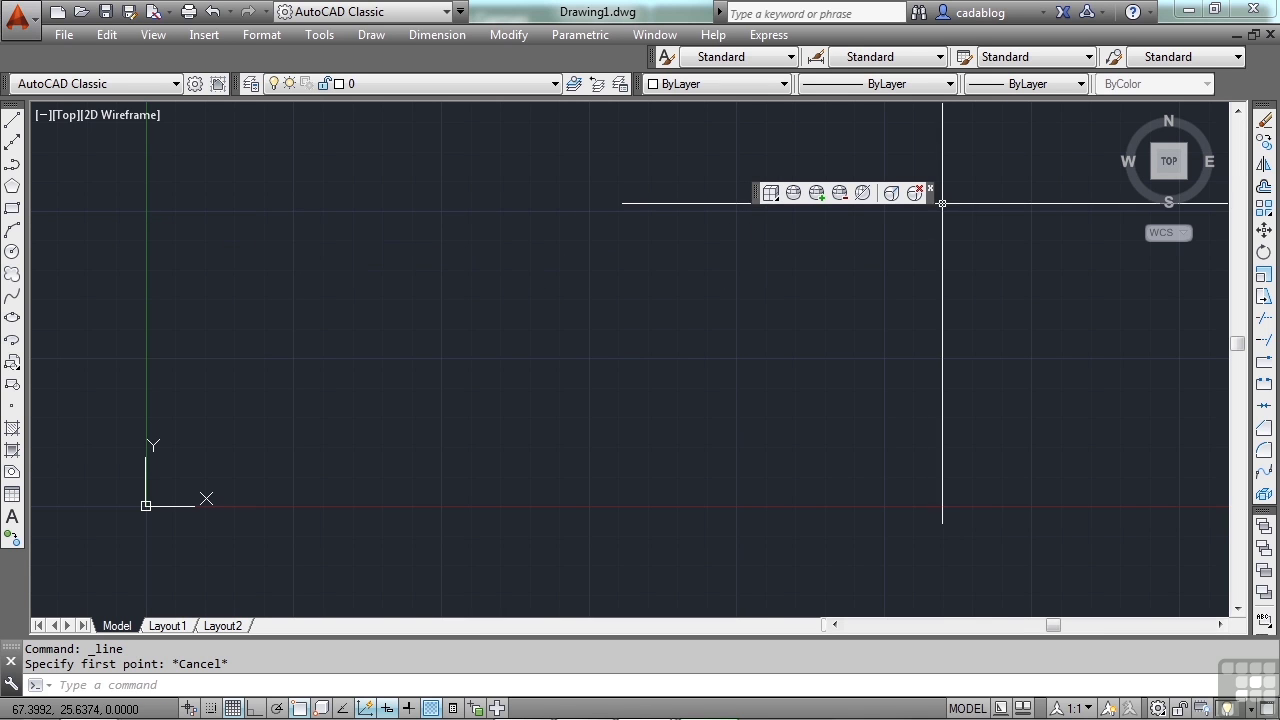
double_click(802, 233)
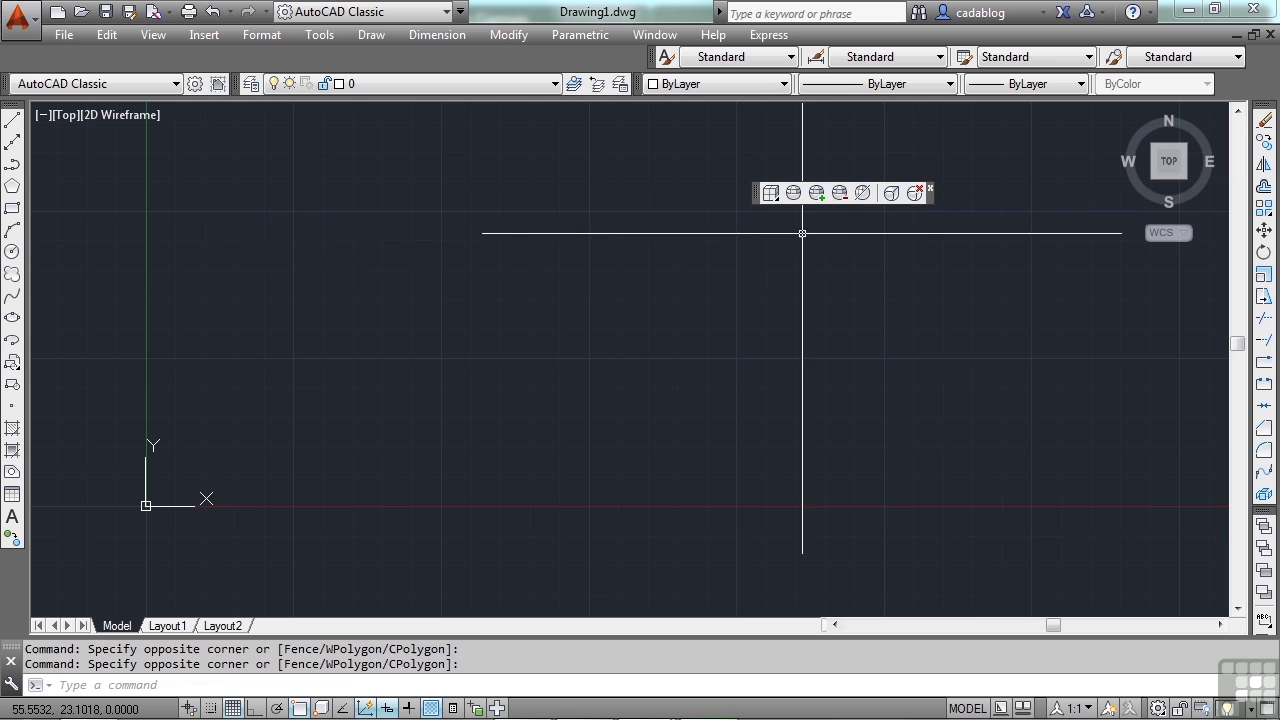
click(929, 188)
- Show the Smooth Mesh toolbar from the AutoCAD toolbar list
right_click(656, 64)
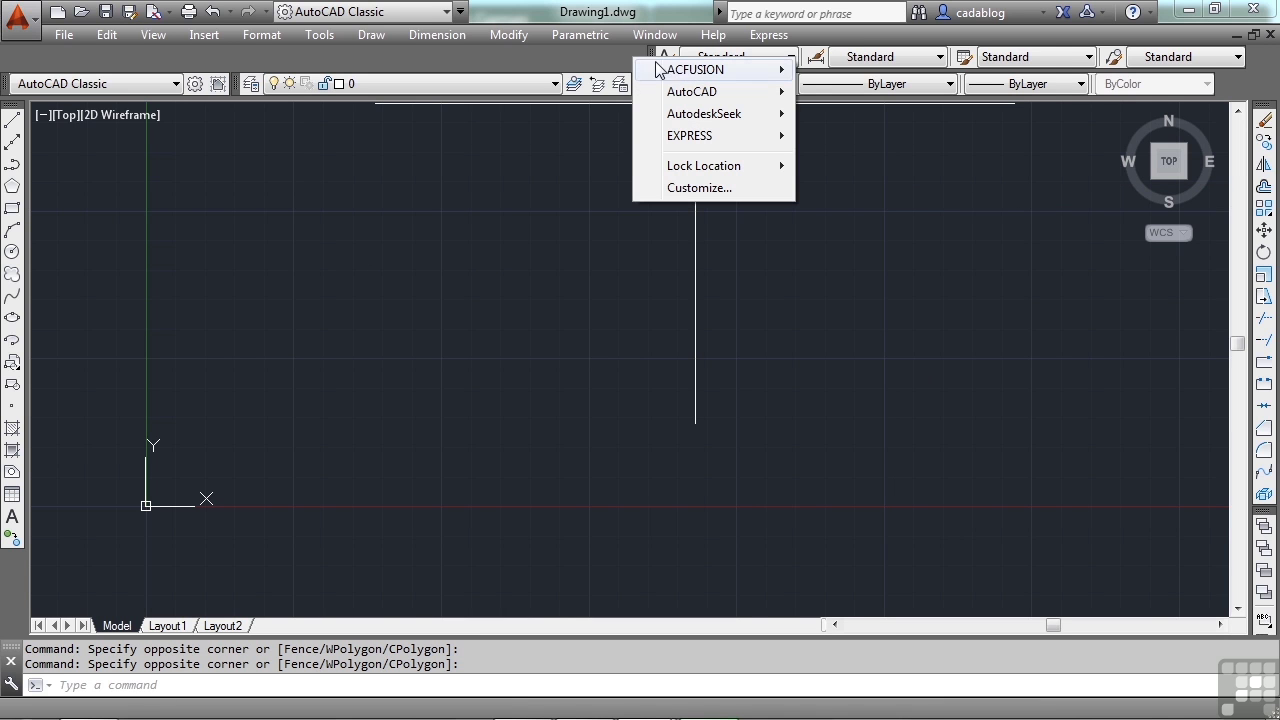
mouse_move(712, 100)
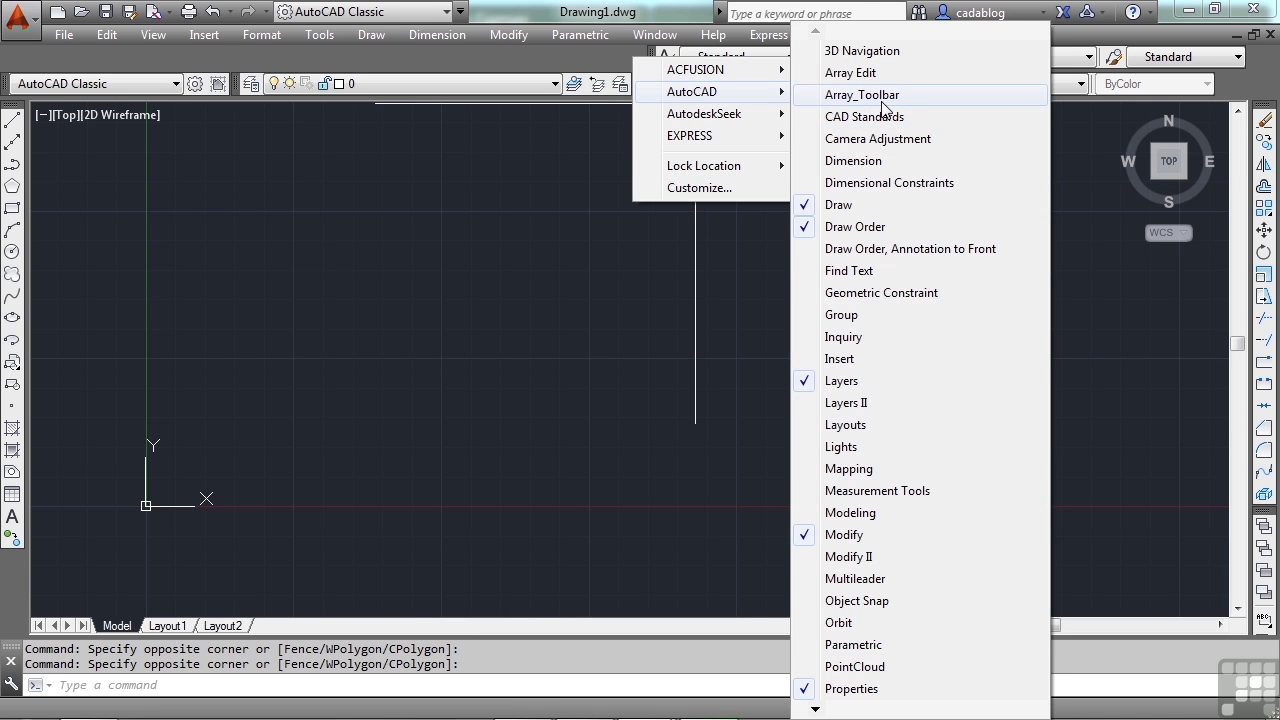
mouse_move(815, 709)
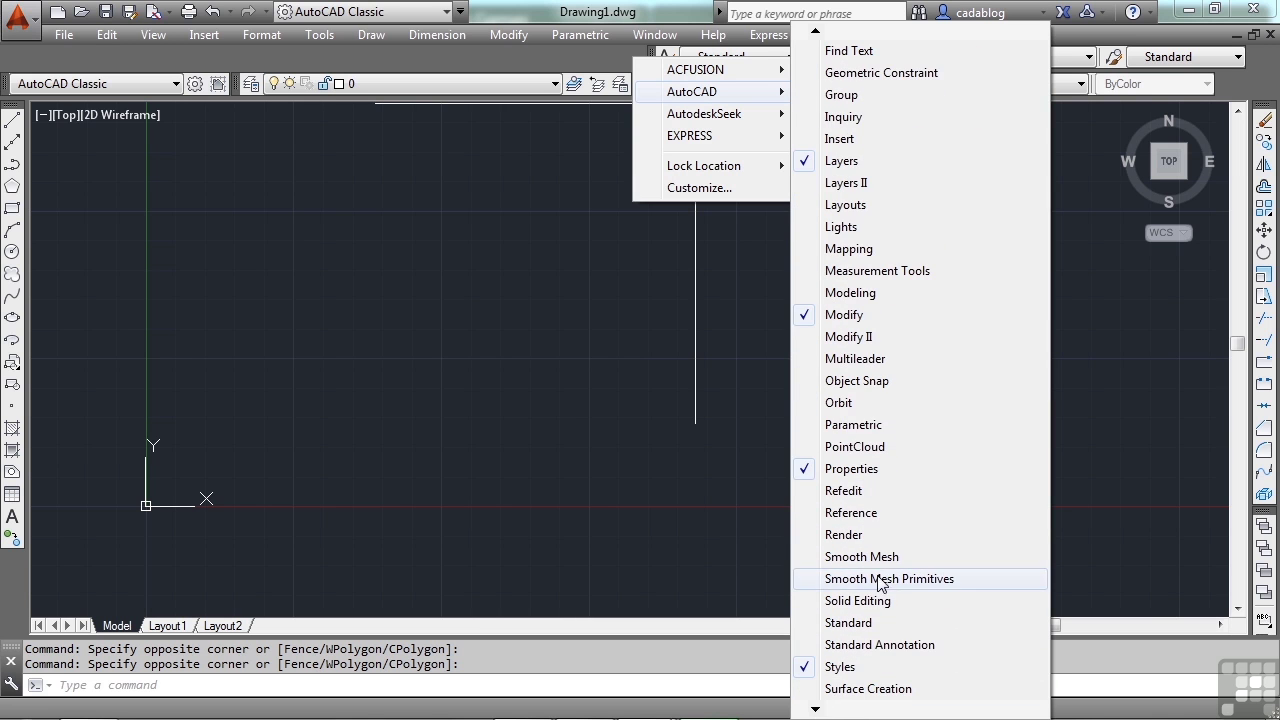
click(884, 558)
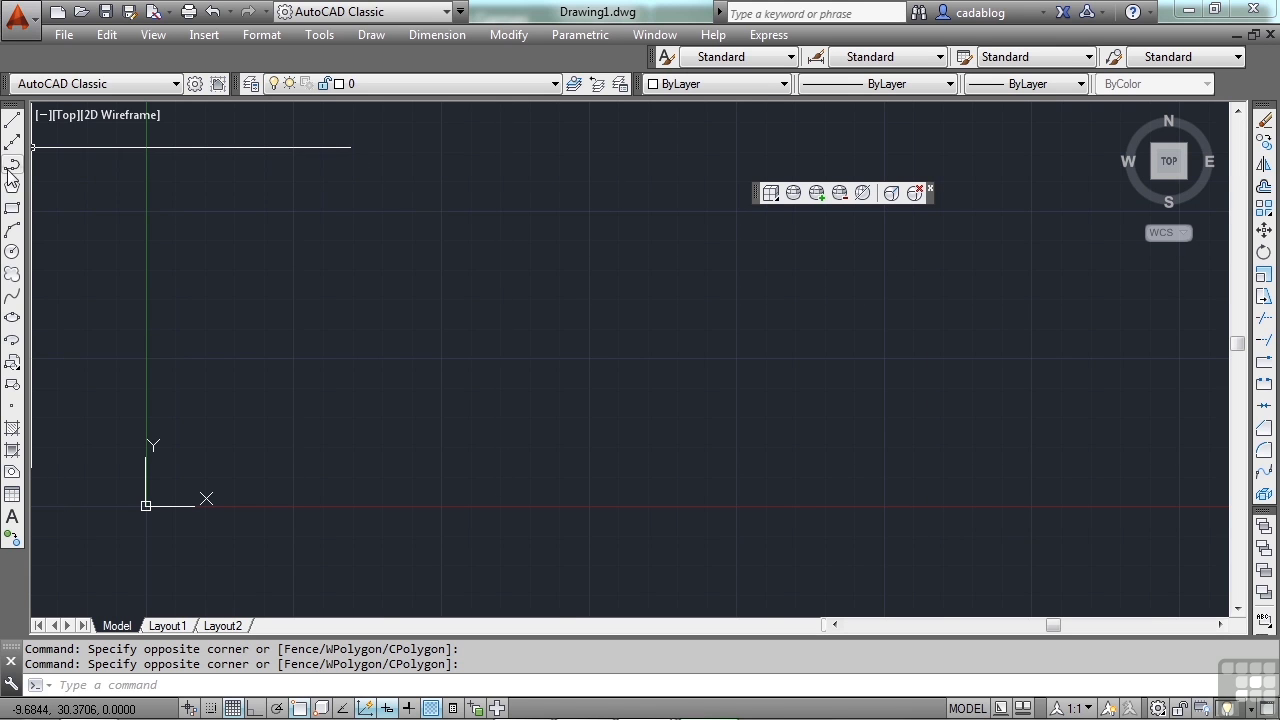
- Draw a line from the upper-left of the canvas diagonally down to the right, then end LINE
click(14, 121)
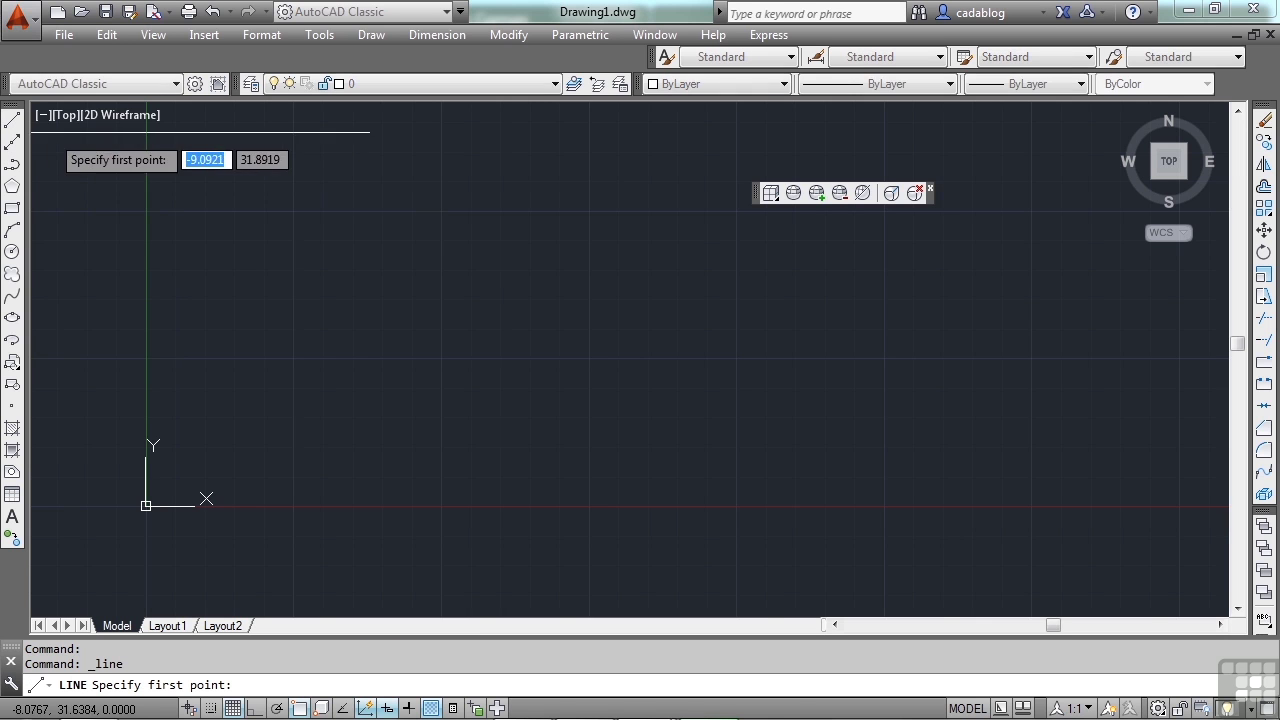
click(292, 218)
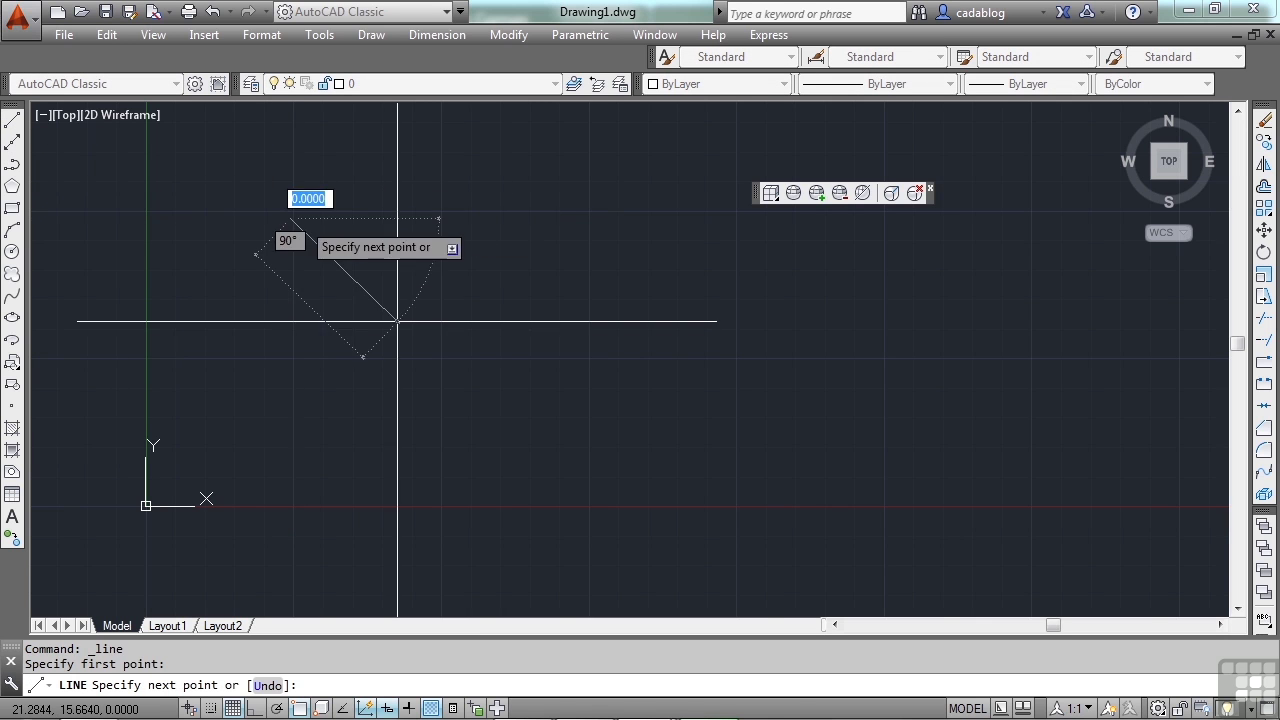
click(455, 340)
key(Return)
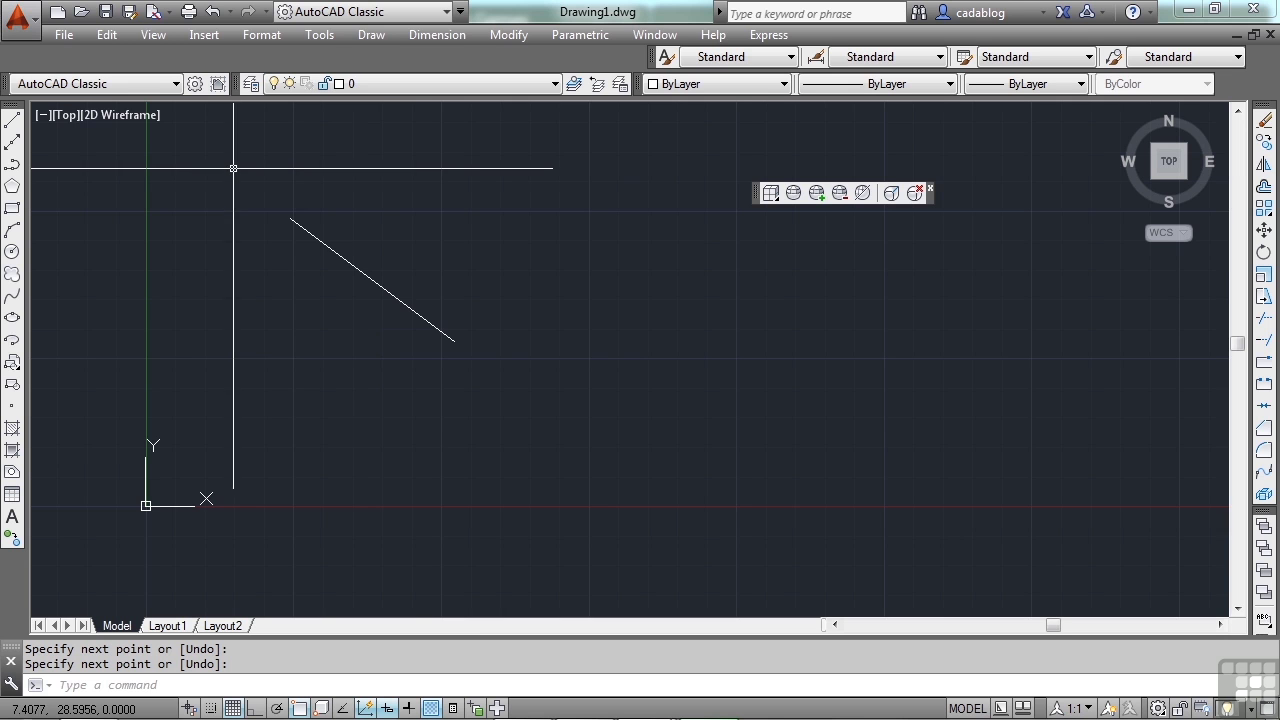
- Switch to Drafting & Annotation and set MENUBAR to 1 to show the menu bar
click(445, 12)
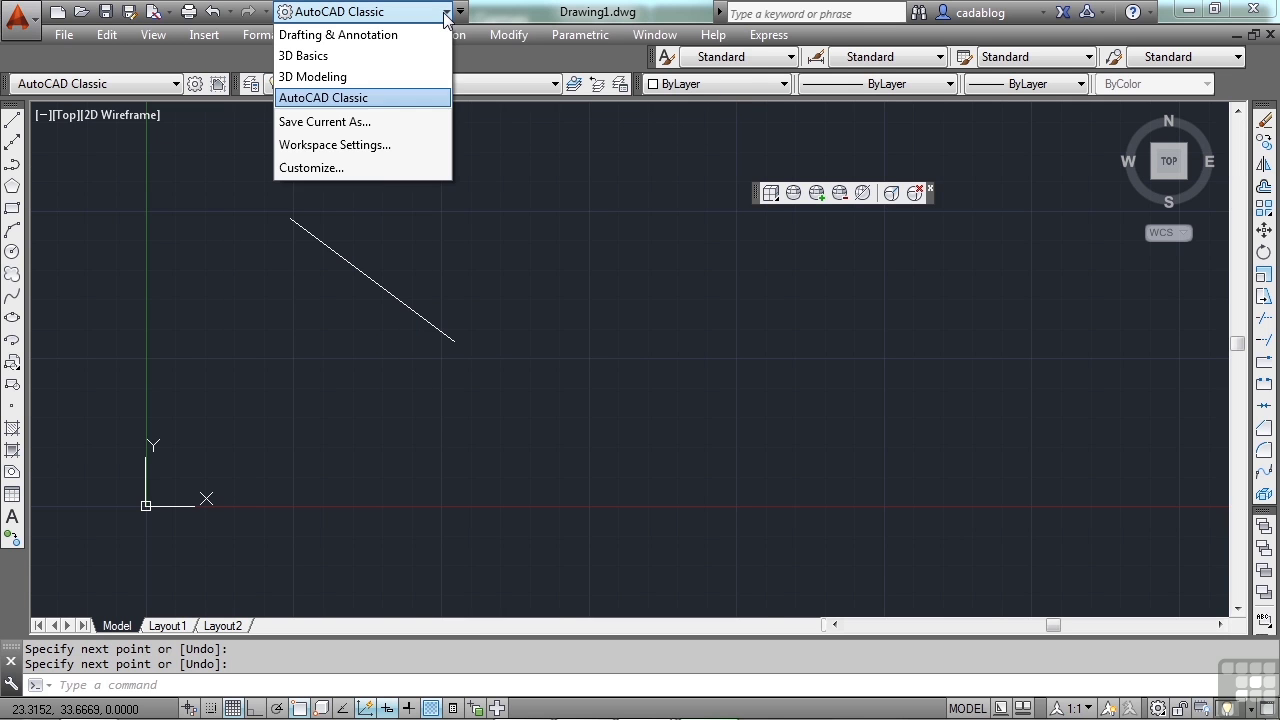
click(361, 35)
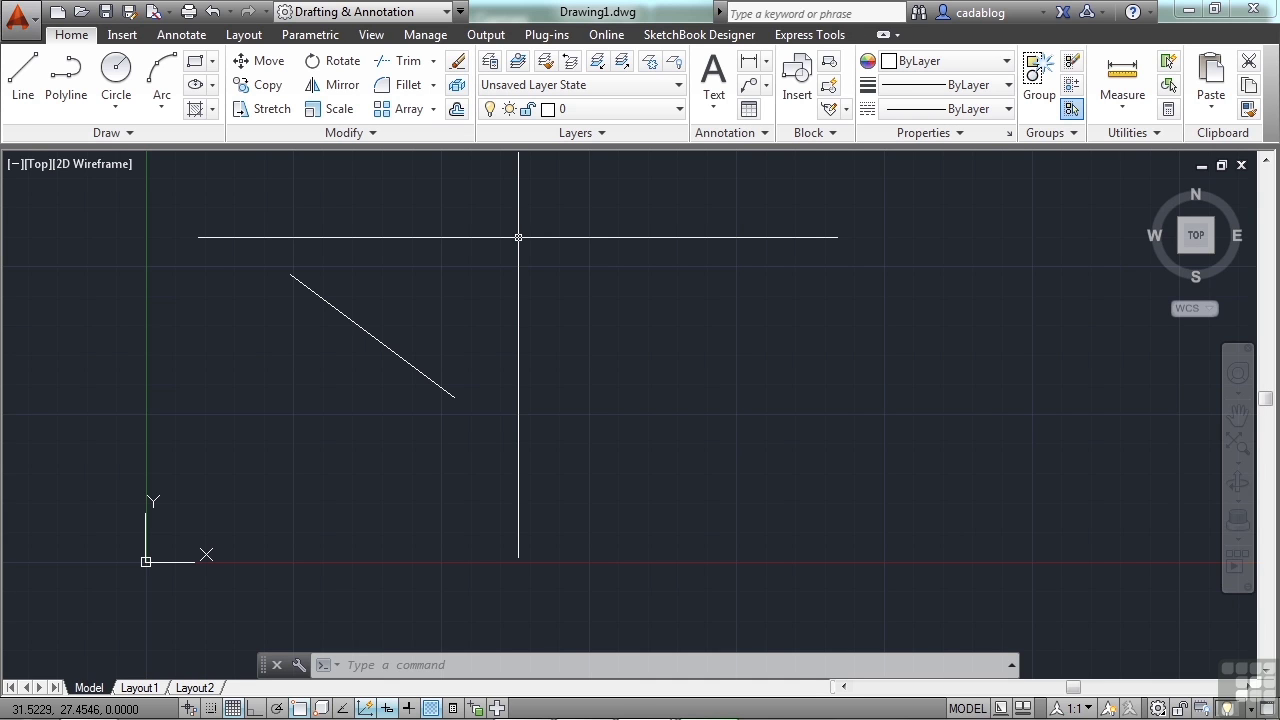
text(m)
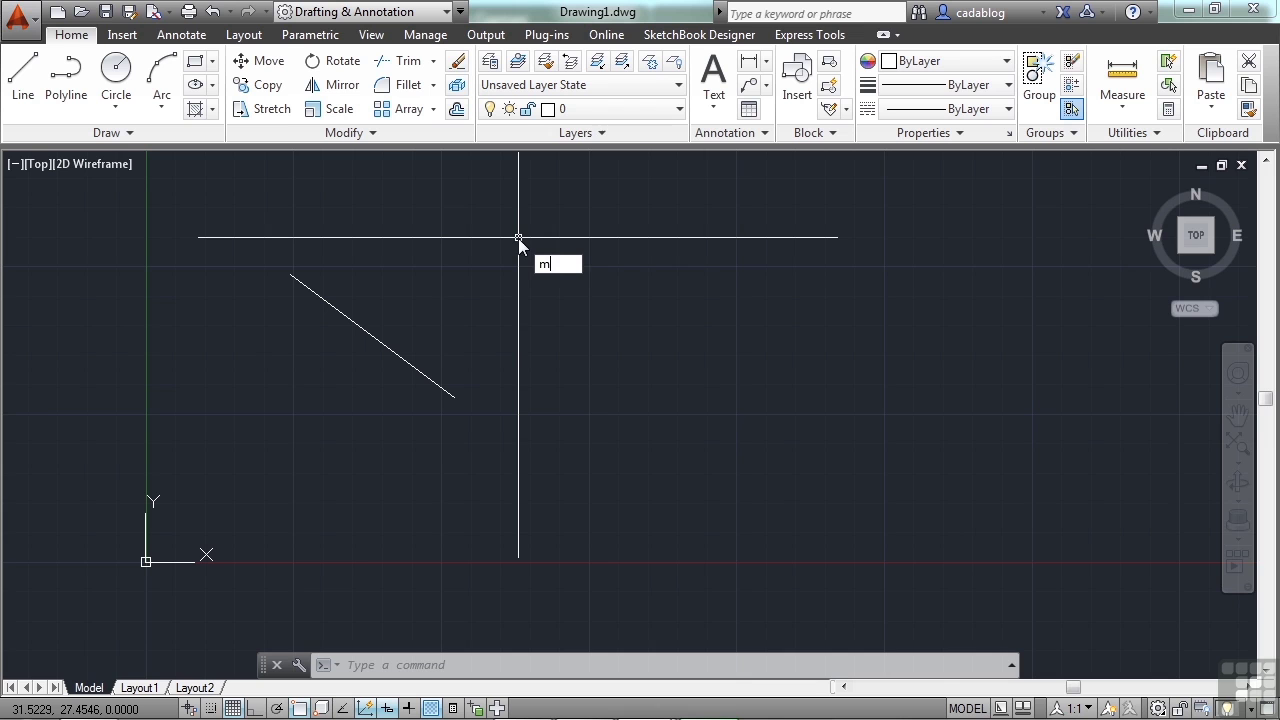
text(enuba)
key(Return)
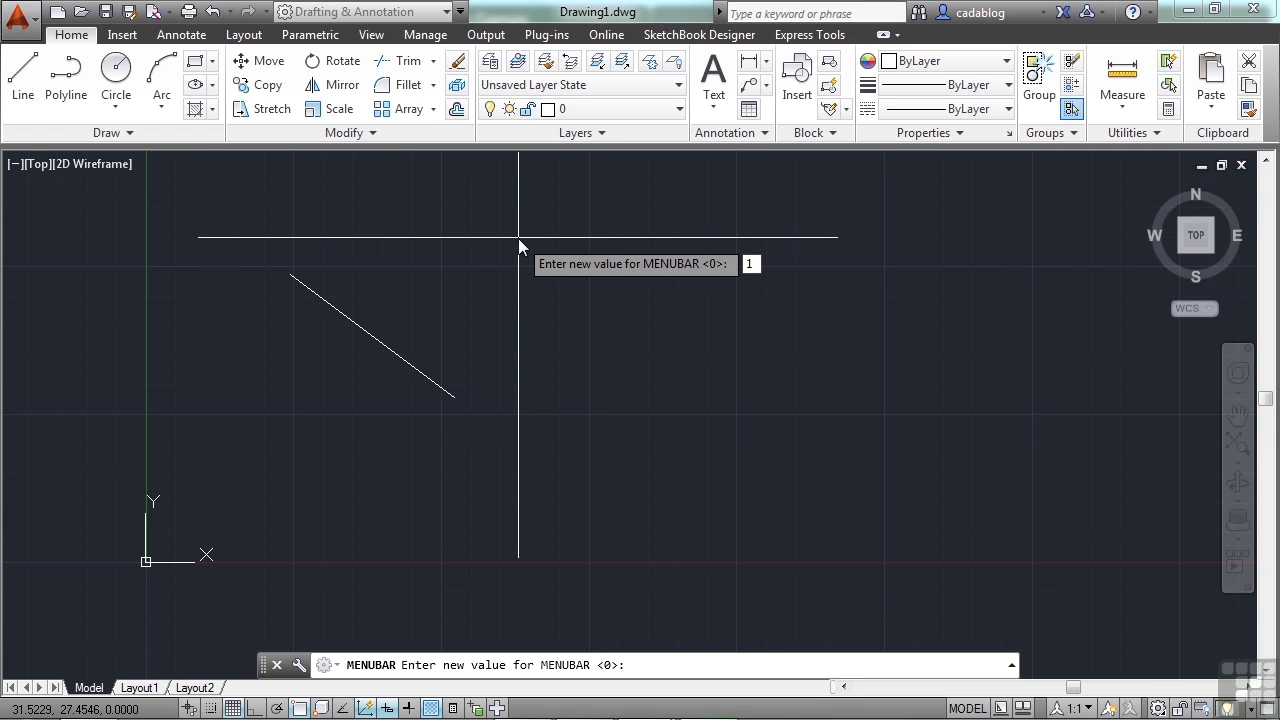
key(Return)
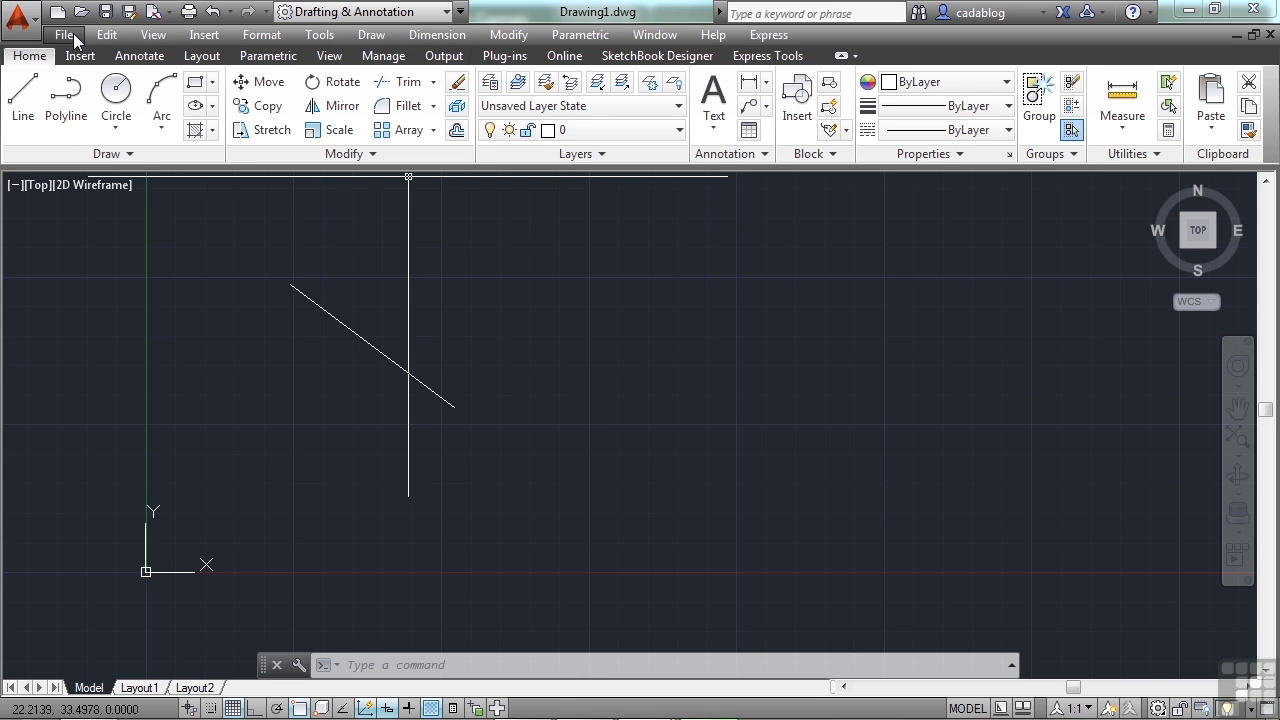
key(ctrl+n)
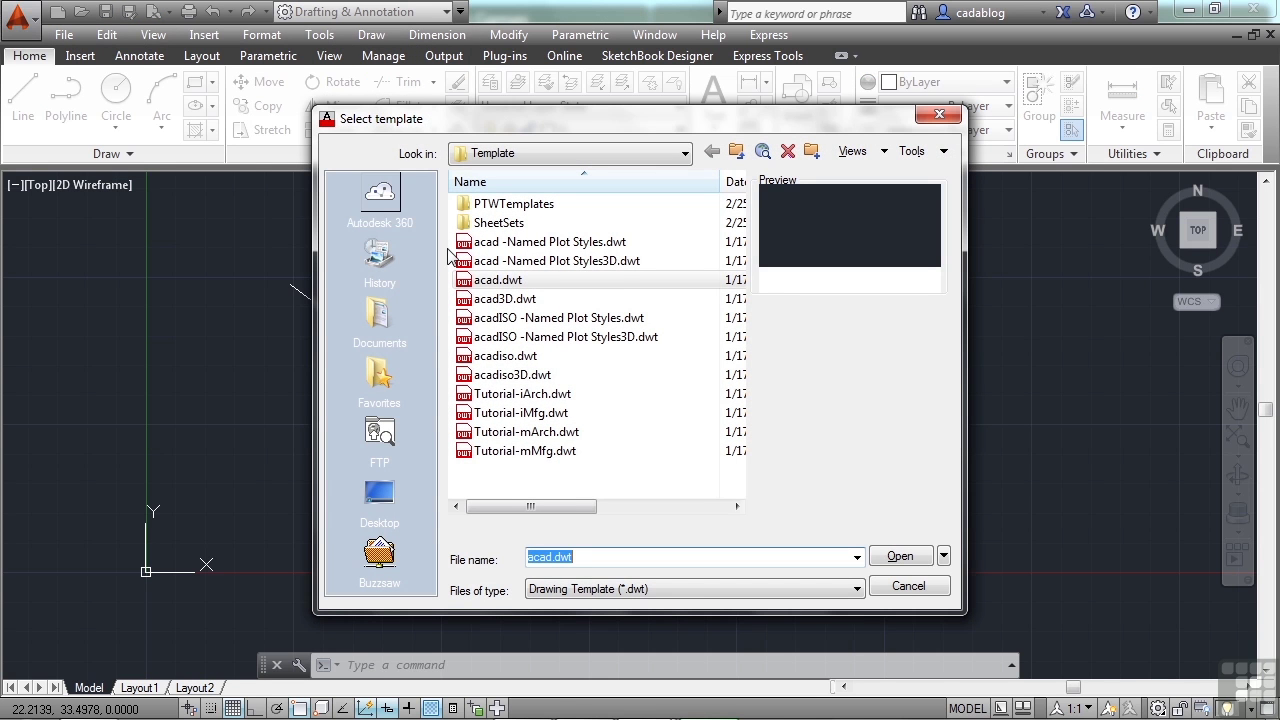
click(908, 586)
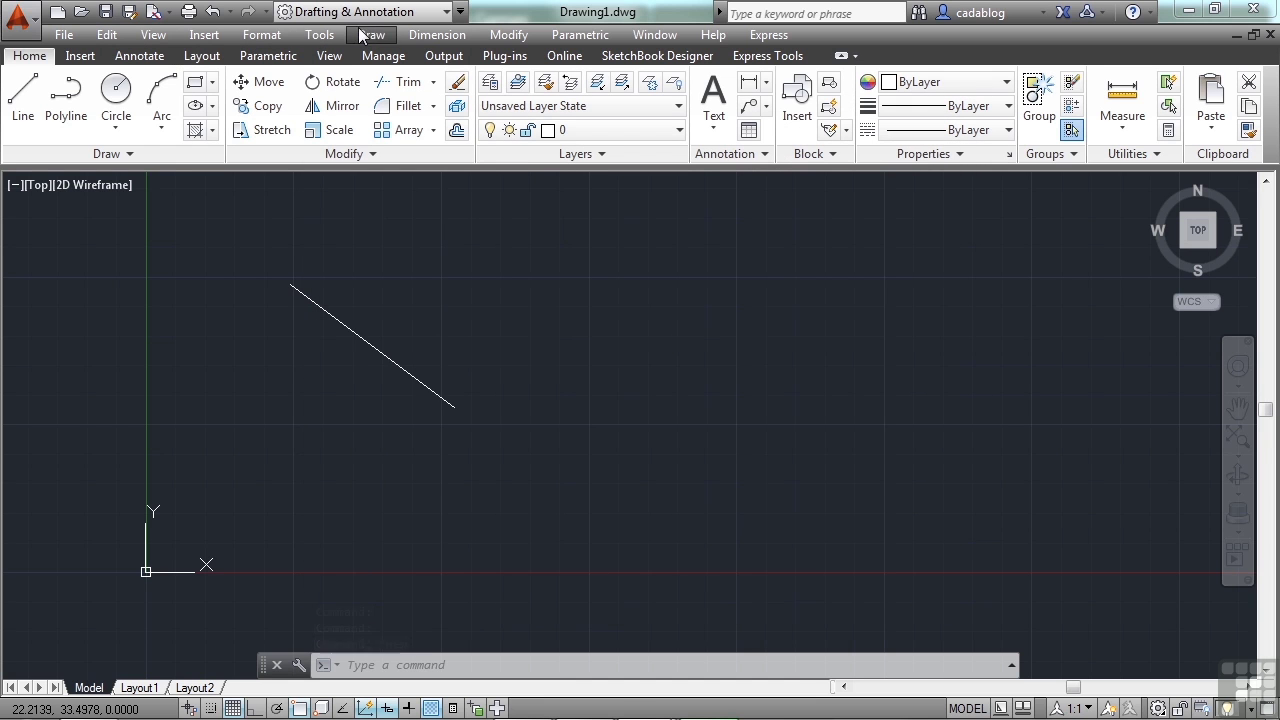
click(369, 35)
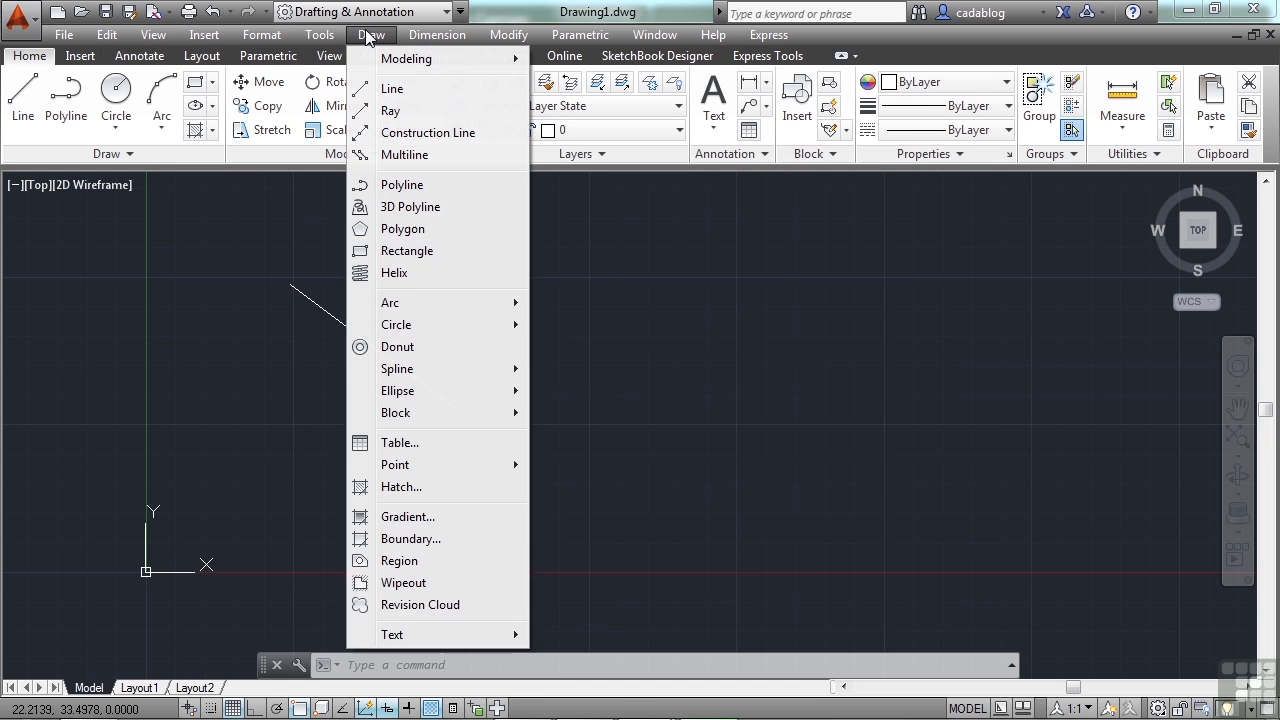
click(635, 279)
click(526, 183)
click(437, 35)
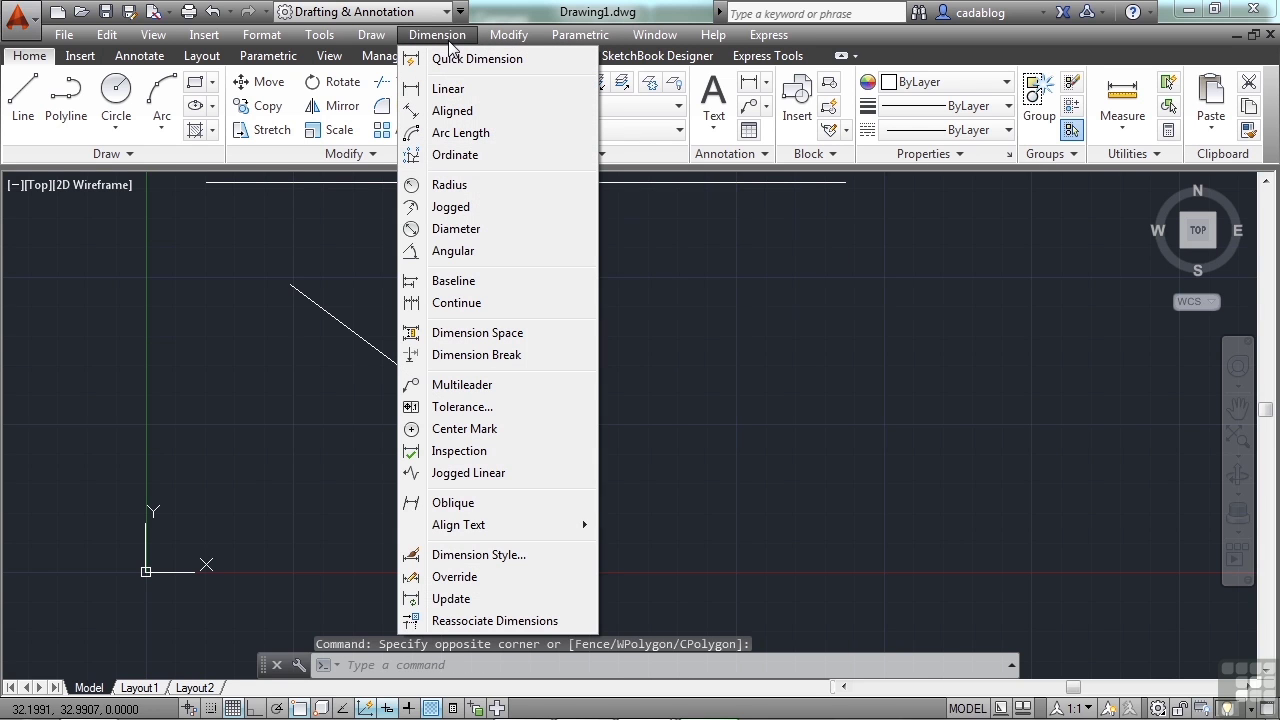
click(668, 334)
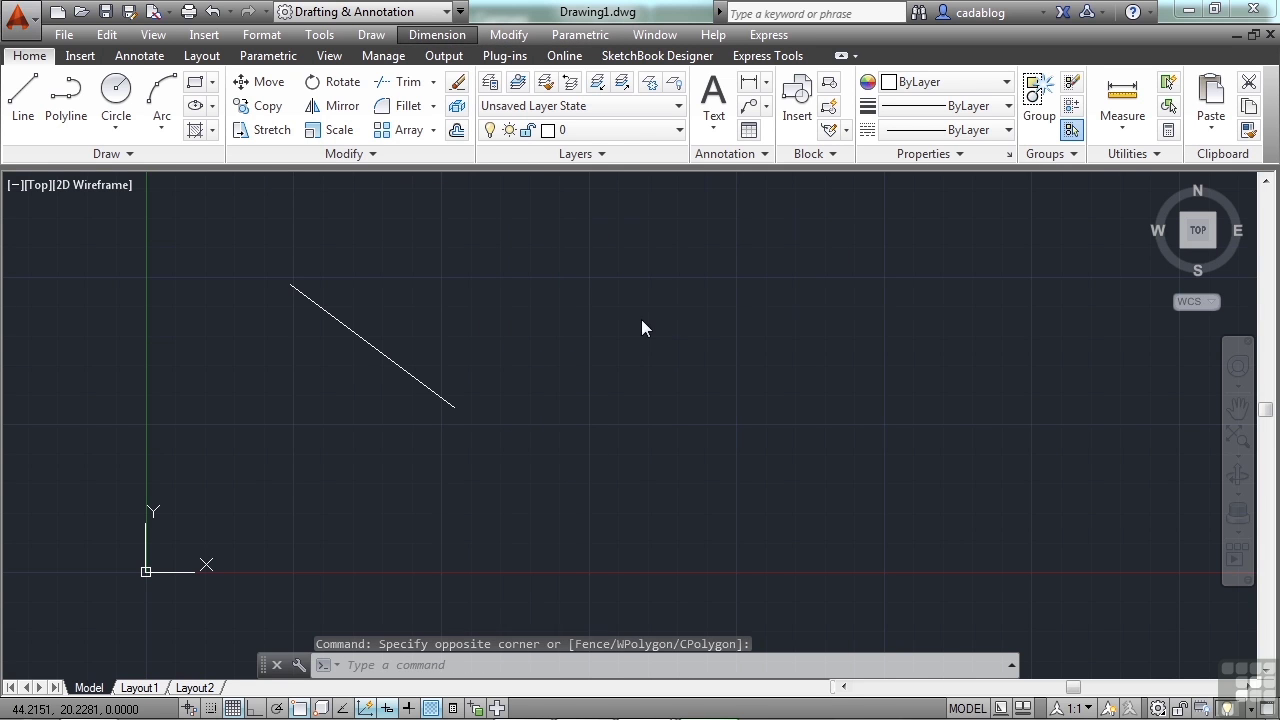
click(612, 300)
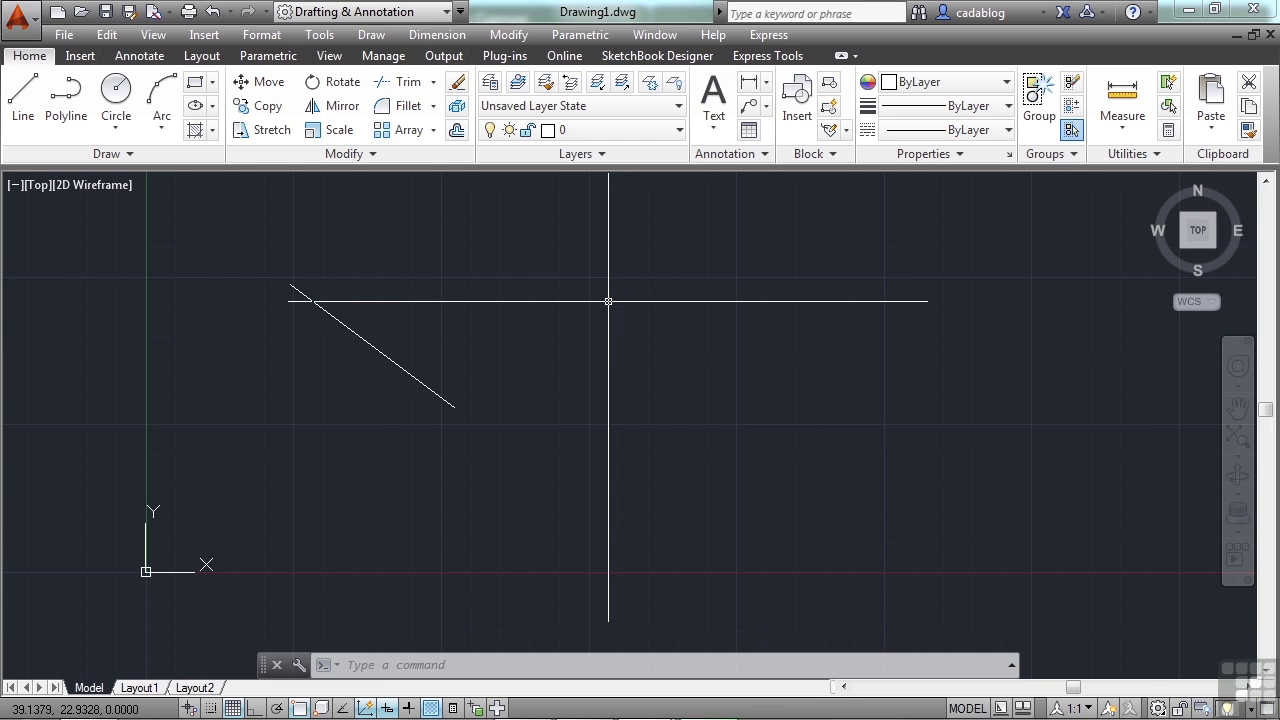
- Set MENUBAR to 0 to hide the classic menu bar
text(men)
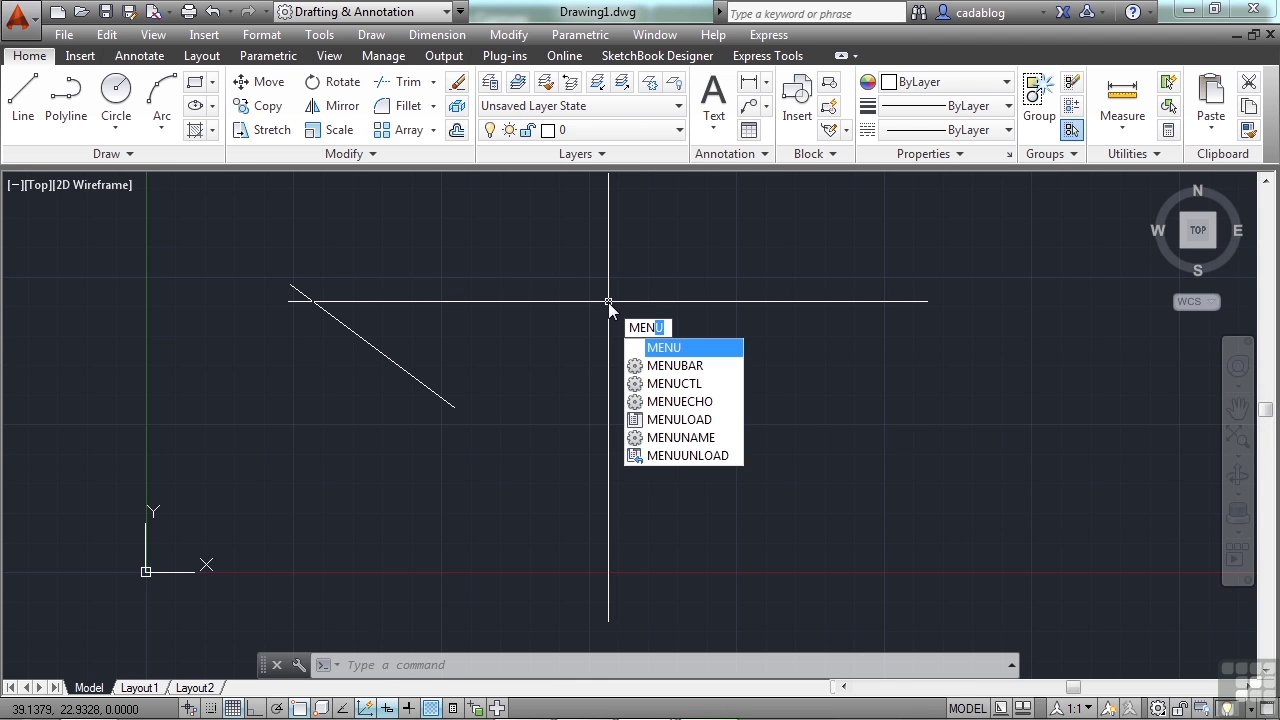
click(660, 365)
text(0)
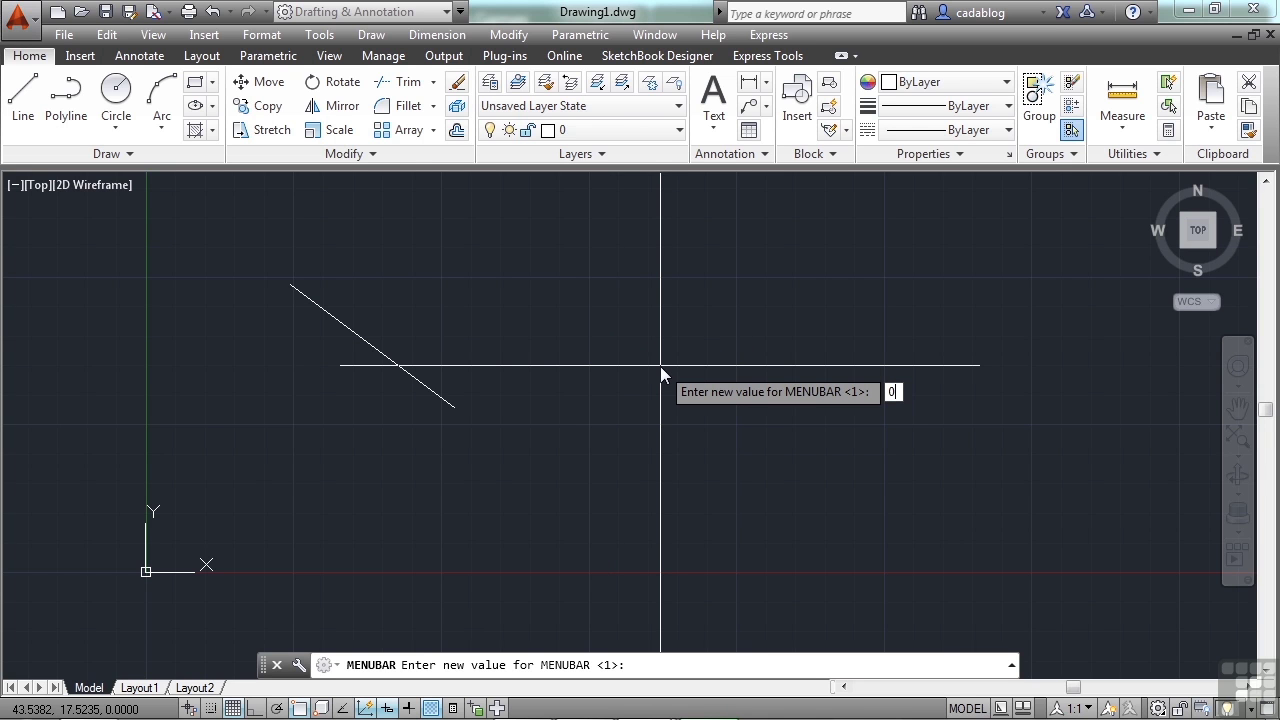
key(Return)
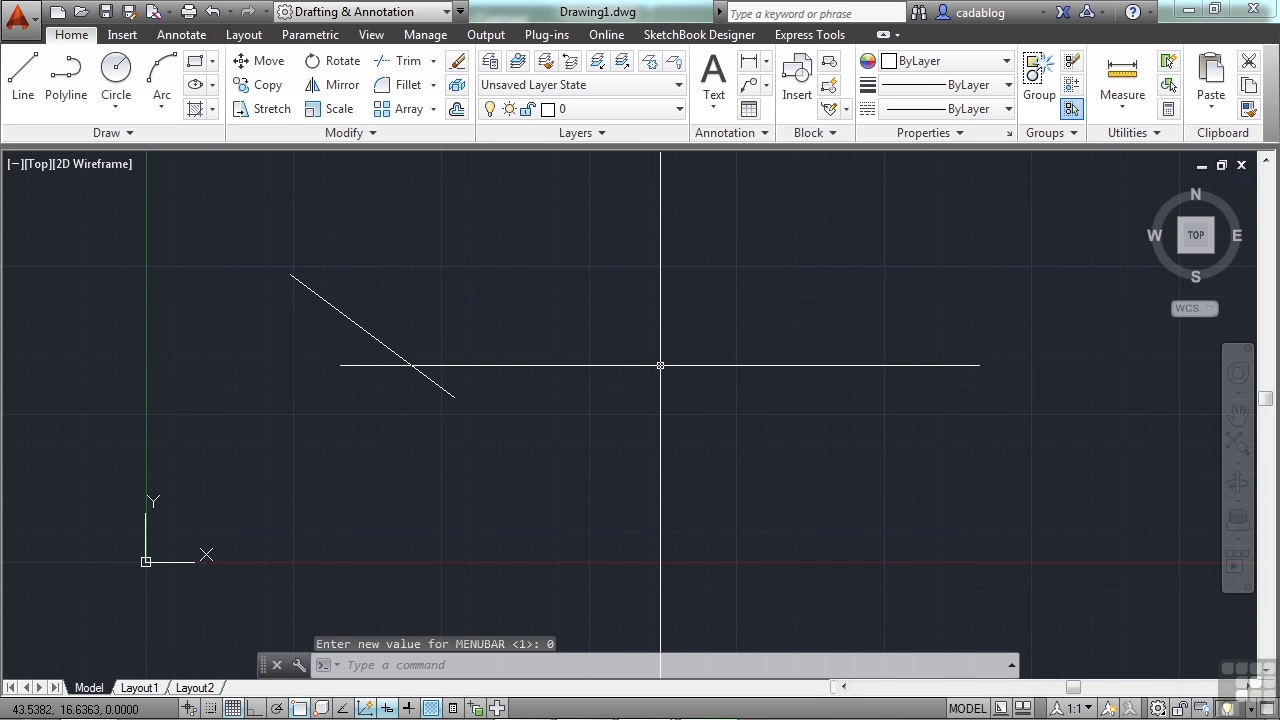